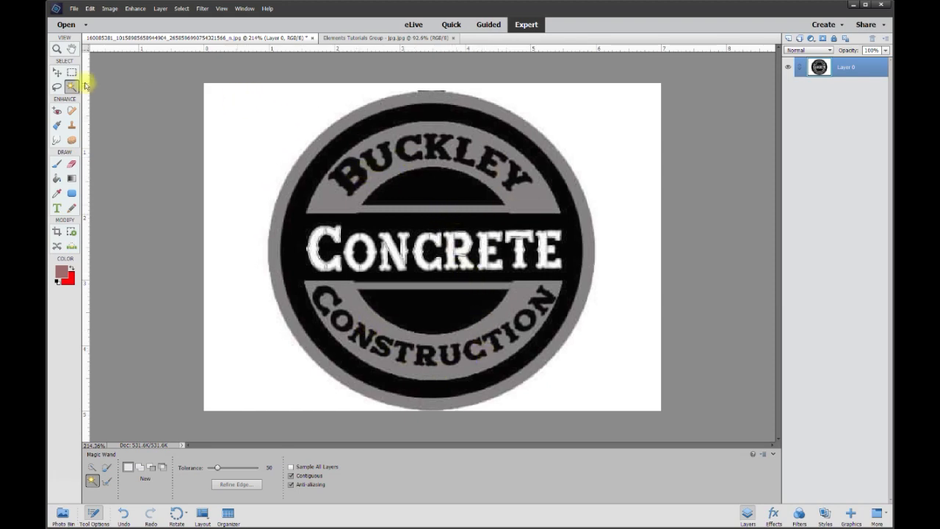
Examine the logo's lettering and edges up close to judge their pixelation
{"action": "left_click", "coordinate": [58, 73]}
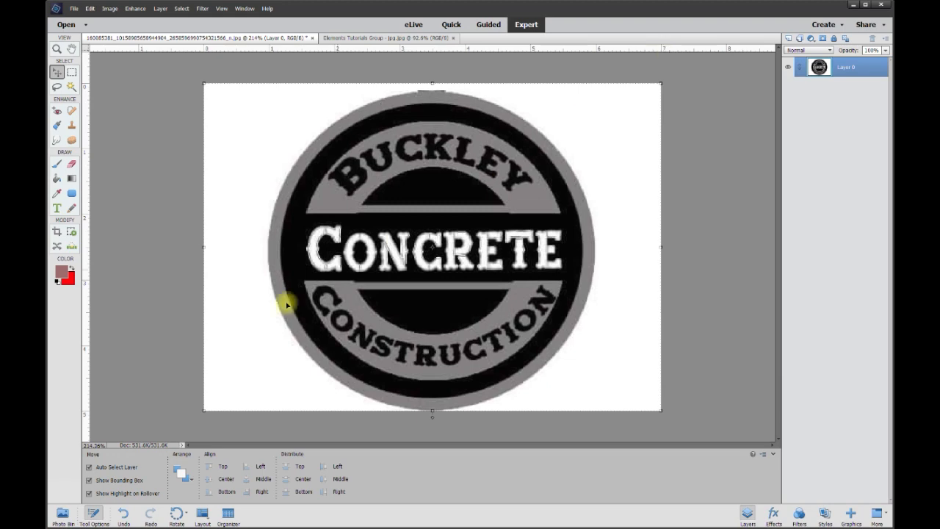
{"action": "scroll", "coordinate": [428, 346], "scroll_direction": "down", "scroll_amount": 2}
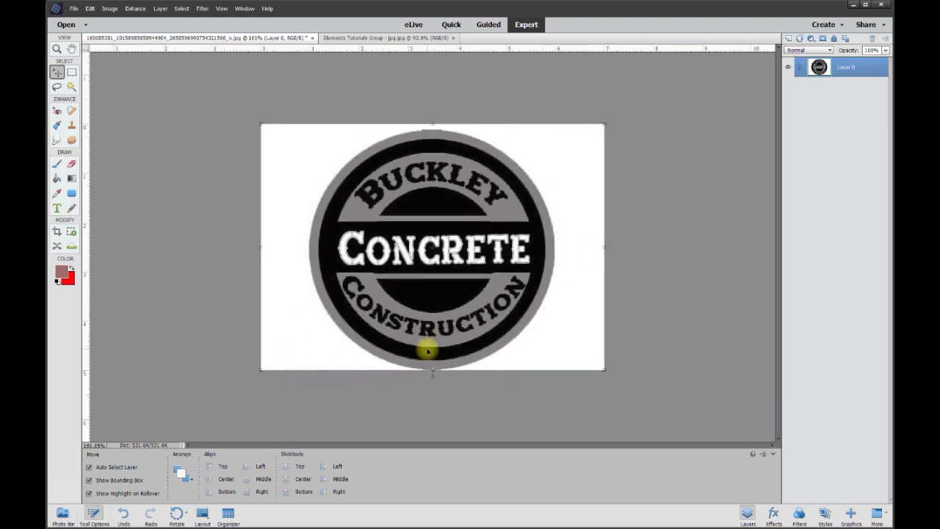
{"action": "scroll", "coordinate": [428, 345], "scroll_direction": "up", "scroll_amount": 3}
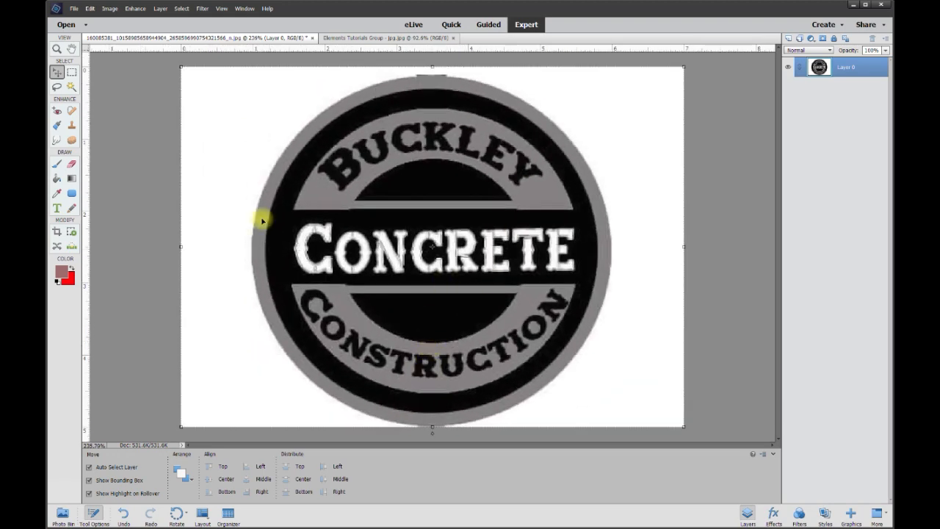
{"action": "scroll", "coordinate": [353, 184], "scroll_direction": "up", "scroll_amount": 4}
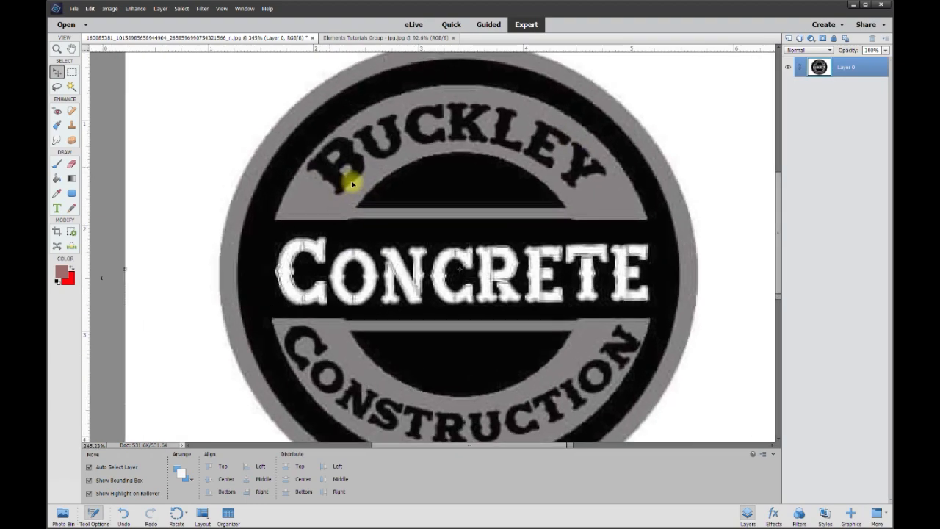
{"action": "scroll", "coordinate": [362, 179], "scroll_direction": "up", "scroll_amount": 1}
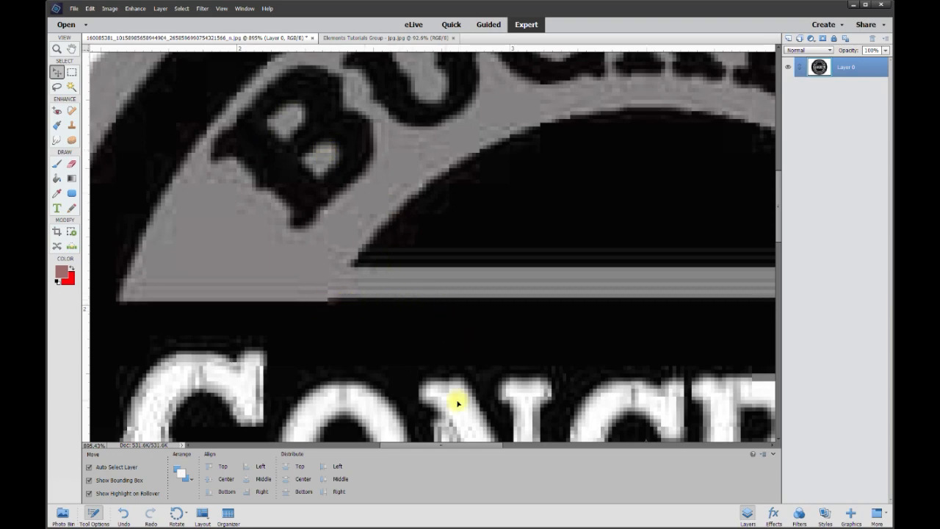
{"action": "scroll", "coordinate": [459, 400], "scroll_direction": "down", "scroll_amount": 1}
{"action": "scroll", "coordinate": [773, 221], "scroll_direction": "down", "scroll_amount": 3}
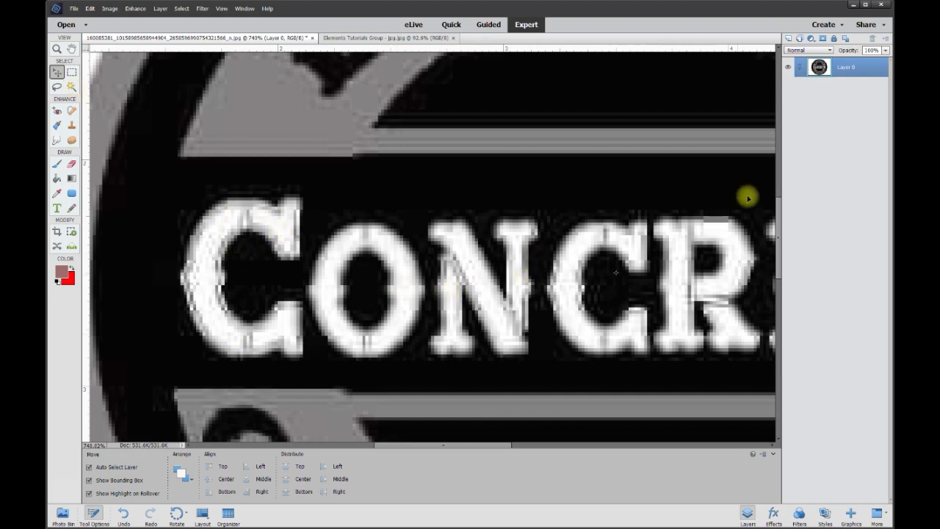
{"action": "scroll", "coordinate": [189, 134], "scroll_direction": "down", "scroll_amount": 5}
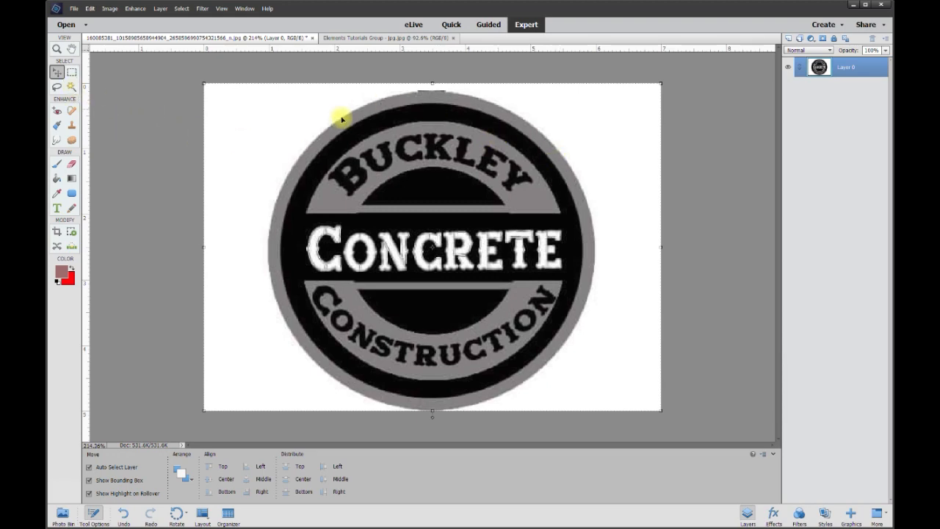
Select the white background around the circular logo with the Magic Wand, delete it and clear the selection
{"action": "left_click", "coordinate": [71, 88]}
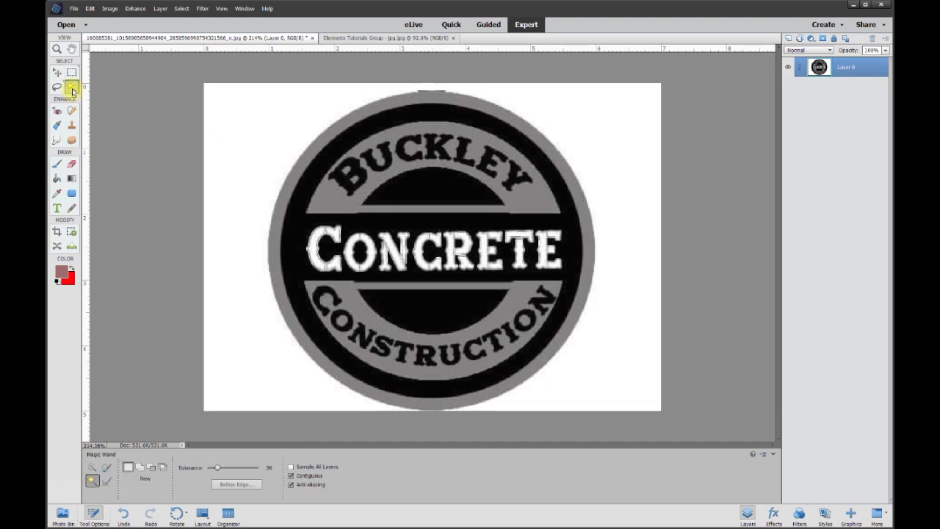
{"action": "left_click", "coordinate": [247, 217]}
{"action": "key", "text": "Delete"}
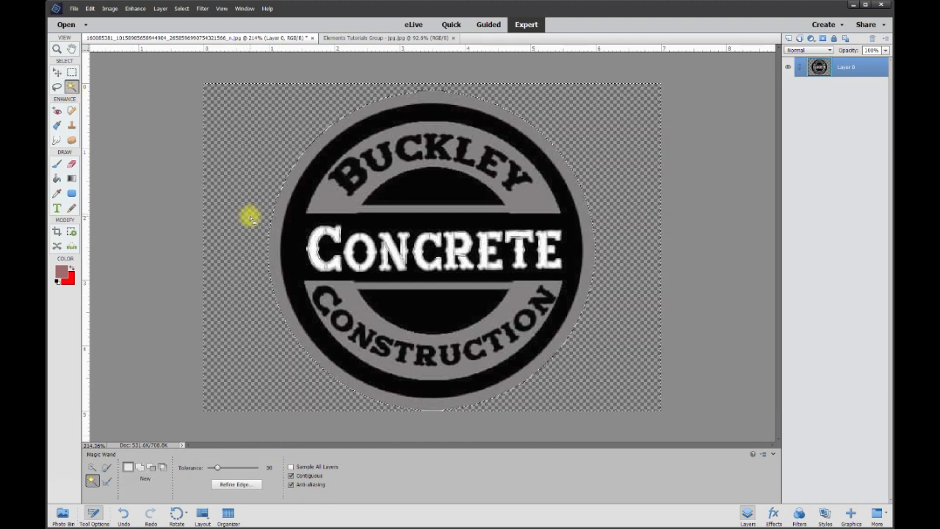
{"action": "key", "text": "ctrl+d"}
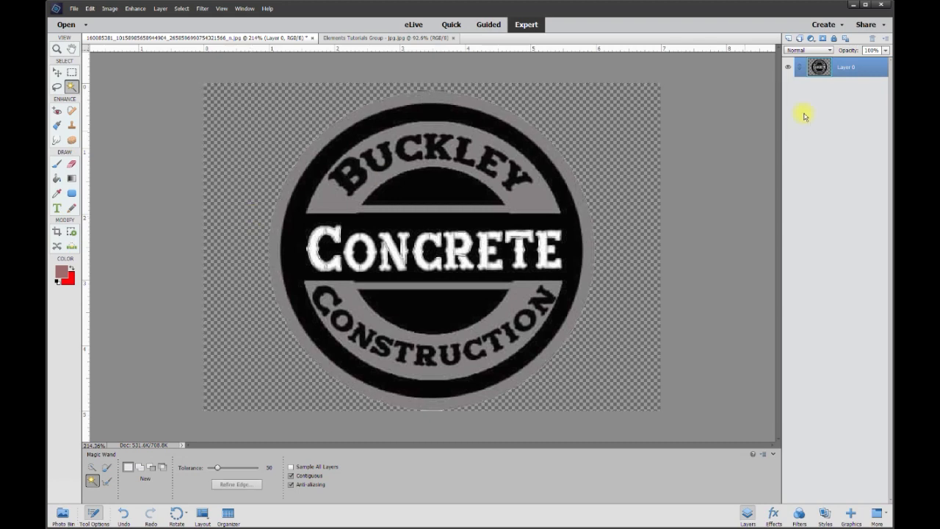
Enlarge the canvas to 40 by 30 inches and fit the whole canvas in view
{"action": "left_click", "coordinate": [56, 73]}
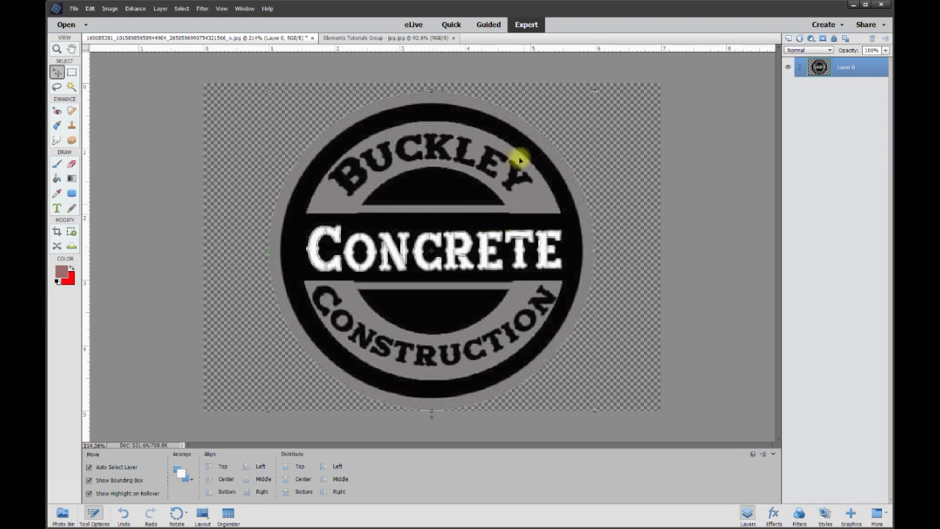
{"action": "scroll", "coordinate": [622, 245], "scroll_direction": "down", "scroll_amount": 4}
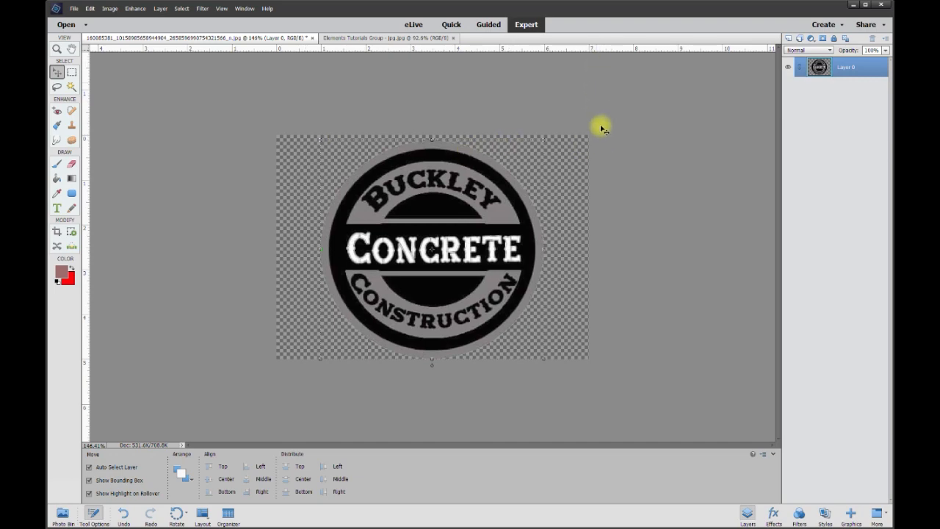
{"action": "scroll", "coordinate": [558, 185], "scroll_direction": "down", "scroll_amount": 3}
{"action": "left_click", "coordinate": [90, 9]}
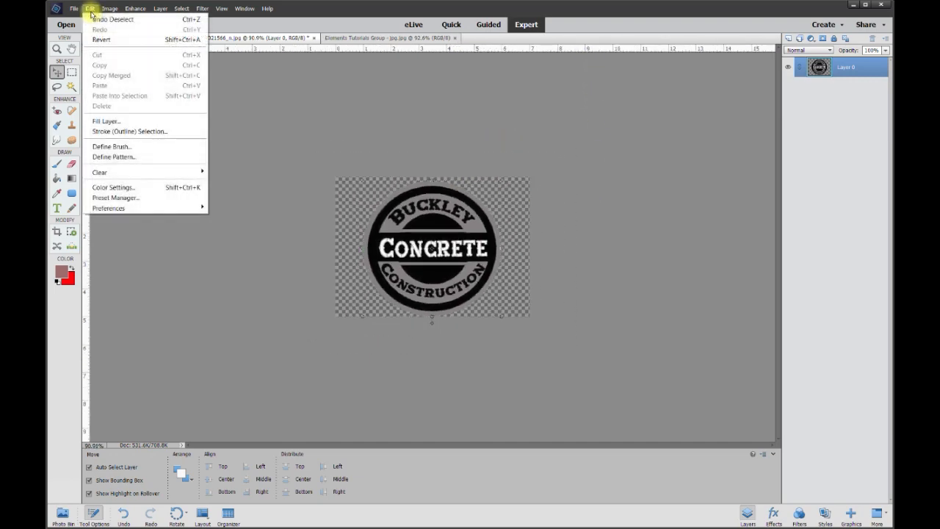
{"action": "mouse_move", "coordinate": [108, 9]}
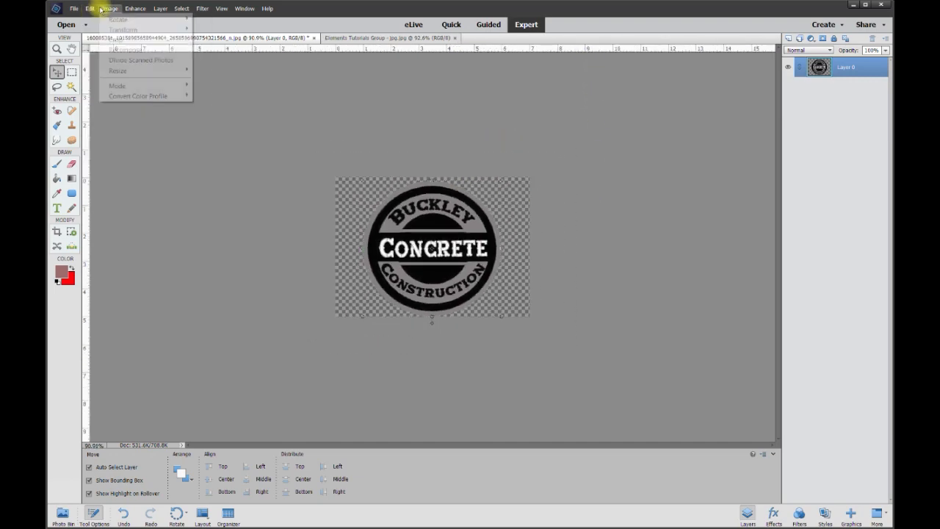
{"action": "mouse_move", "coordinate": [179, 73]}
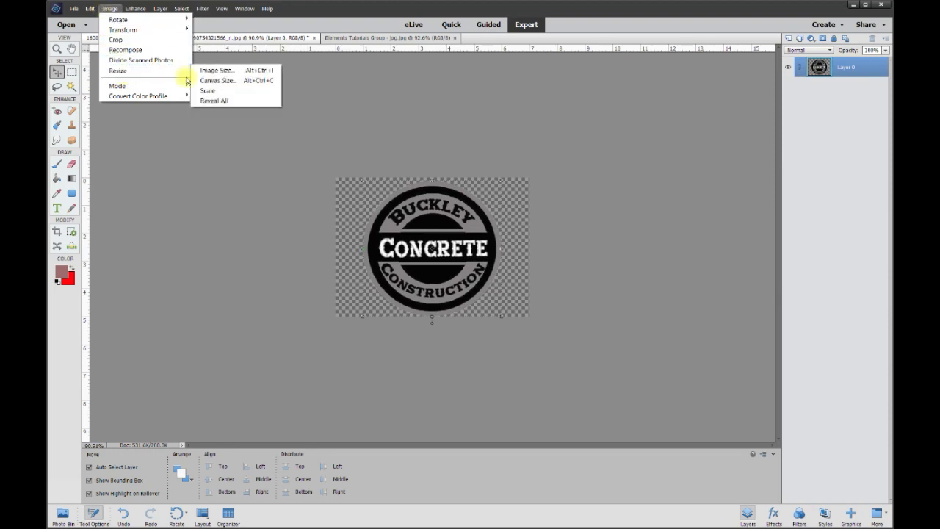
{"action": "left_click", "coordinate": [213, 81]}
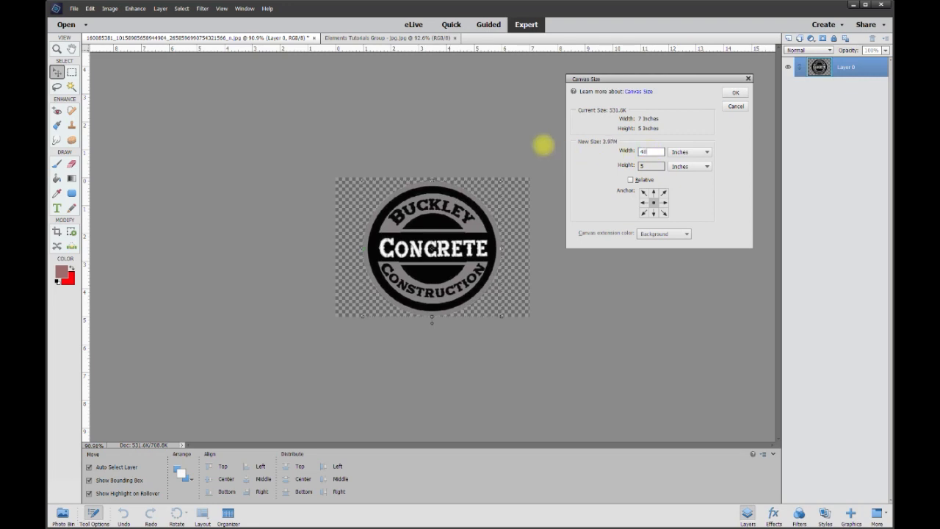
{"action": "key", "text": "Tab"}
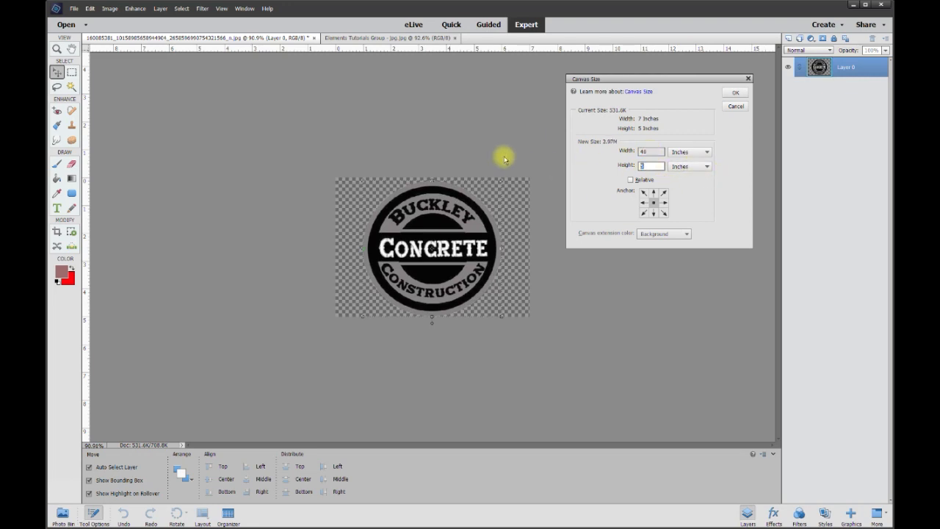
{"action": "left_click", "coordinate": [736, 97]}
{"action": "key", "text": "ctrl+0"}
{"action": "scroll", "coordinate": [595, 247], "scroll_direction": "down", "scroll_amount": 4}
{"action": "scroll", "coordinate": [454, 224], "scroll_direction": "up", "scroll_amount": 3}
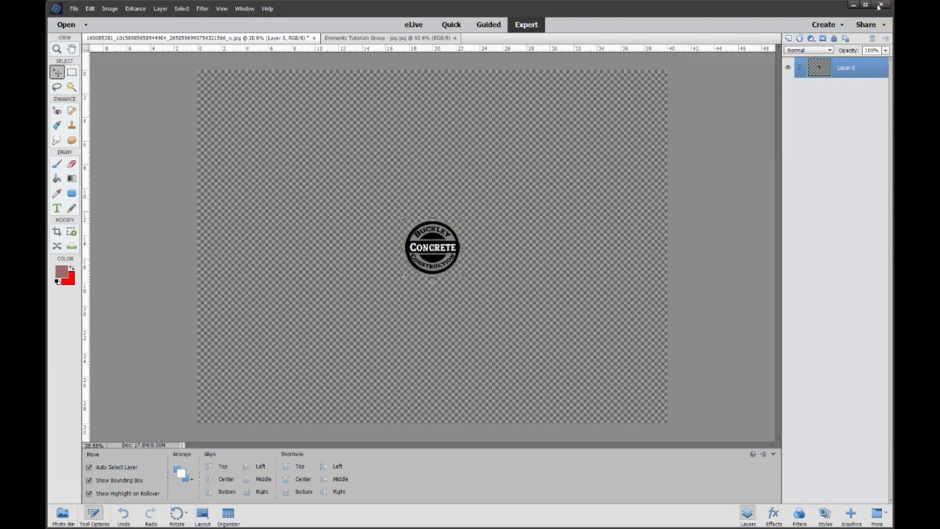
Add a new layer and fill it with white using the Paint Bucket
{"action": "left_click", "coordinate": [786, 37]}
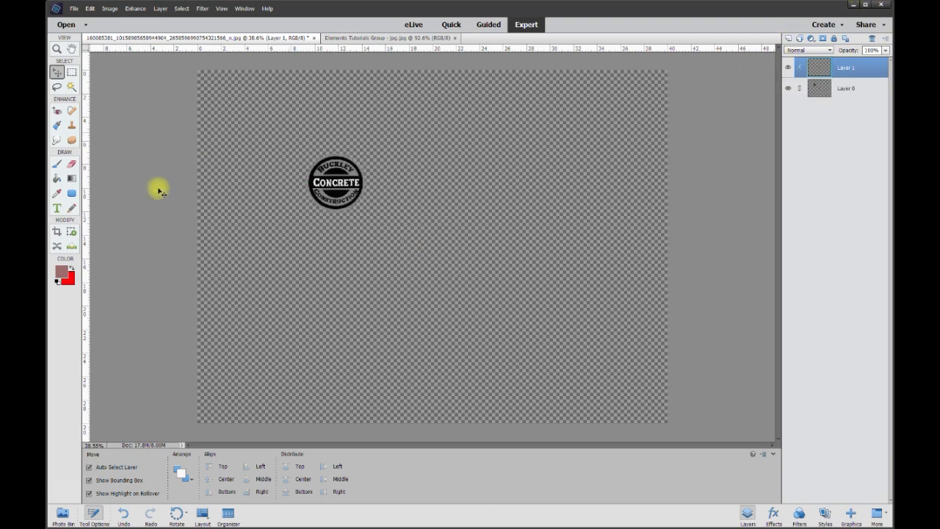
{"action": "left_click", "coordinate": [61, 274]}
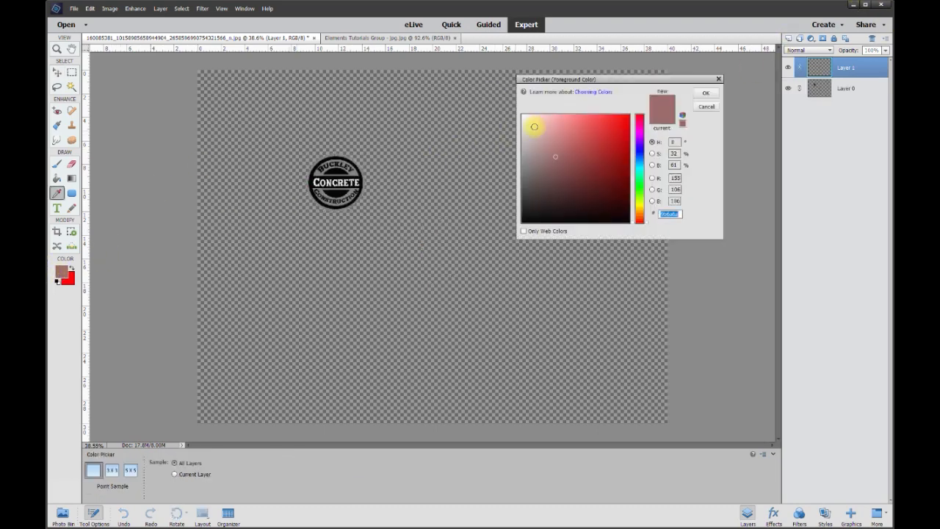
{"action": "left_click_drag", "start_coordinate": [540, 126], "coordinate": [517, 109]}
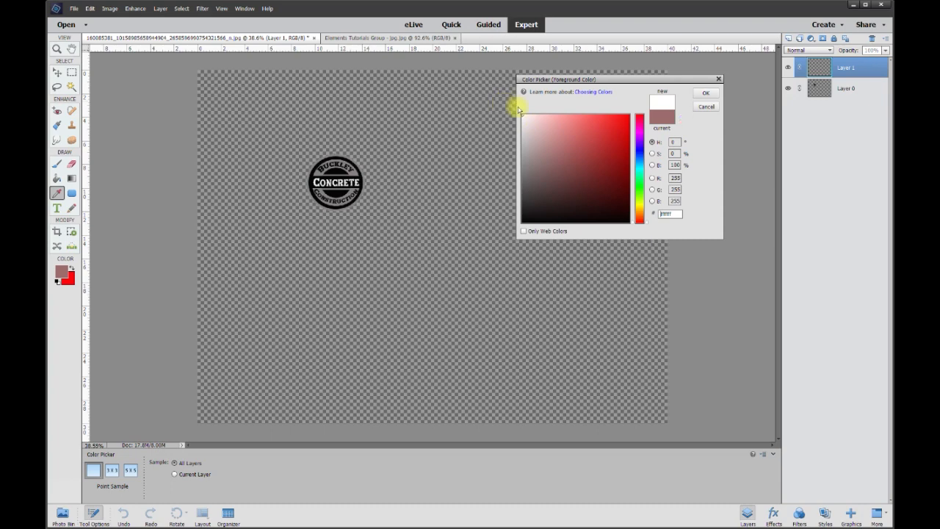
{"action": "left_click", "coordinate": [699, 96]}
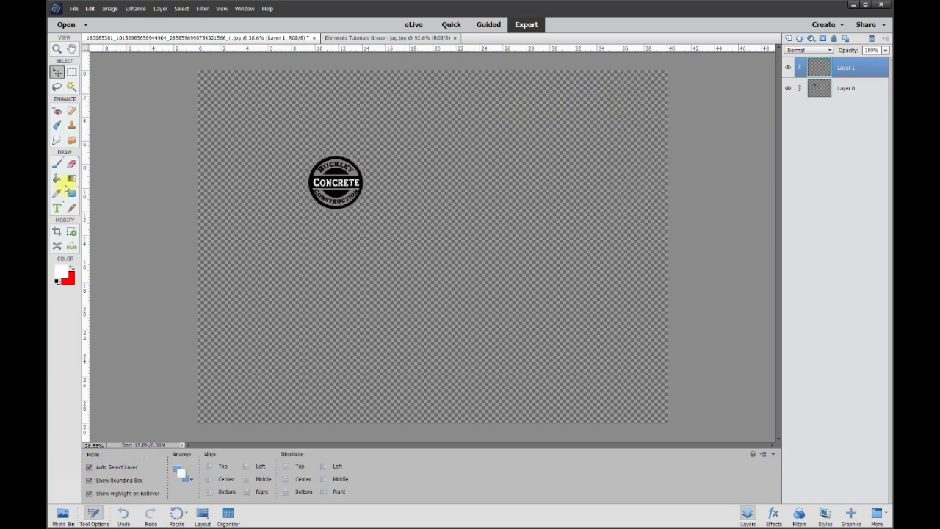
{"action": "left_click", "coordinate": [58, 179]}
{"action": "left_click", "coordinate": [390, 230]}
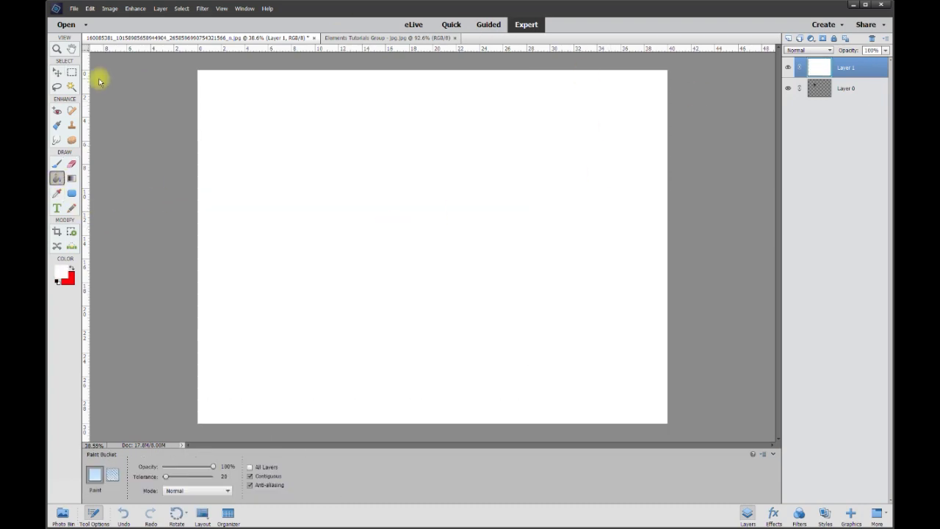
Place the white layer beneath the logo layer and shift the logo slightly toward the canvas's upper-left corner
{"action": "left_click", "coordinate": [56, 72]}
{"action": "left_click_drag", "start_coordinate": [851, 68], "coordinate": [854, 105]}
{"action": "left_click_drag", "start_coordinate": [351, 193], "coordinate": [332, 166]}
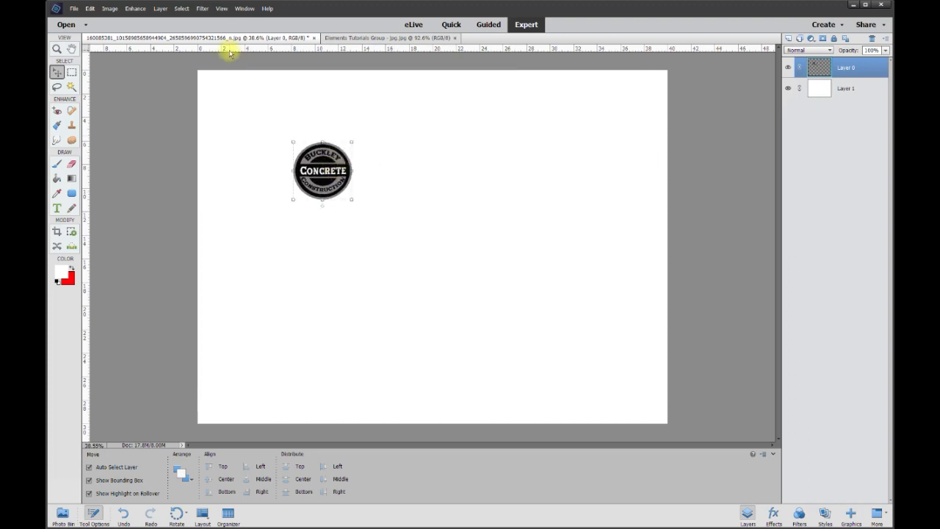
Show the grid over the canvas and check that snapping to the grid is enabled
{"action": "left_click", "coordinate": [219, 9]}
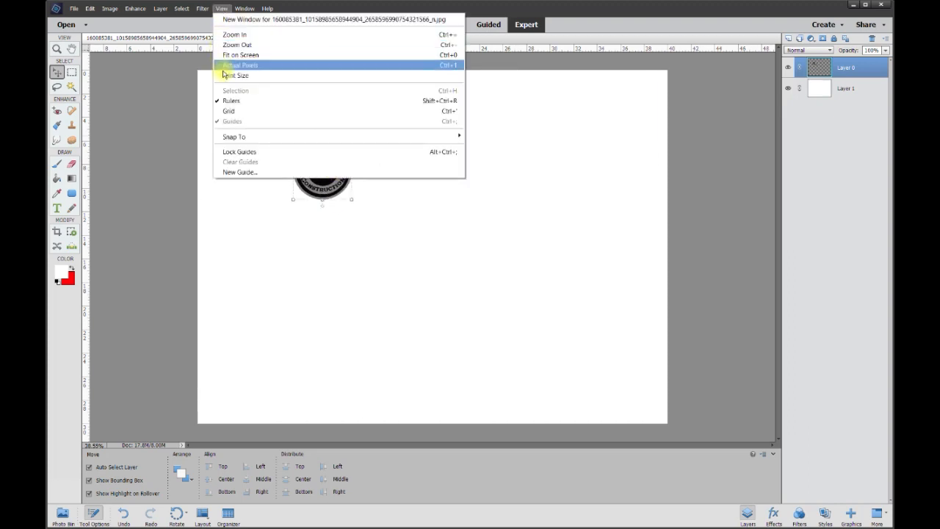
{"action": "left_click", "coordinate": [228, 111]}
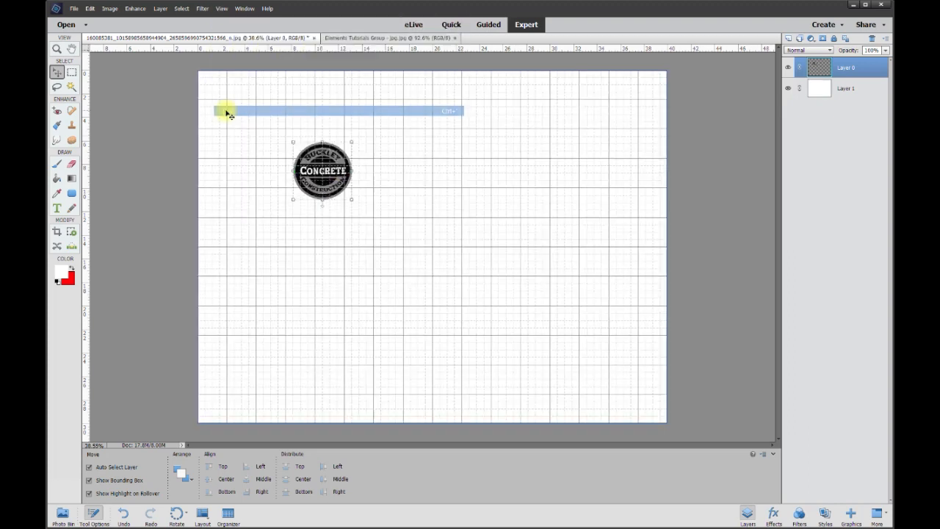
{"action": "left_click", "coordinate": [245, 9]}
{"action": "mouse_move", "coordinate": [221, 8]}
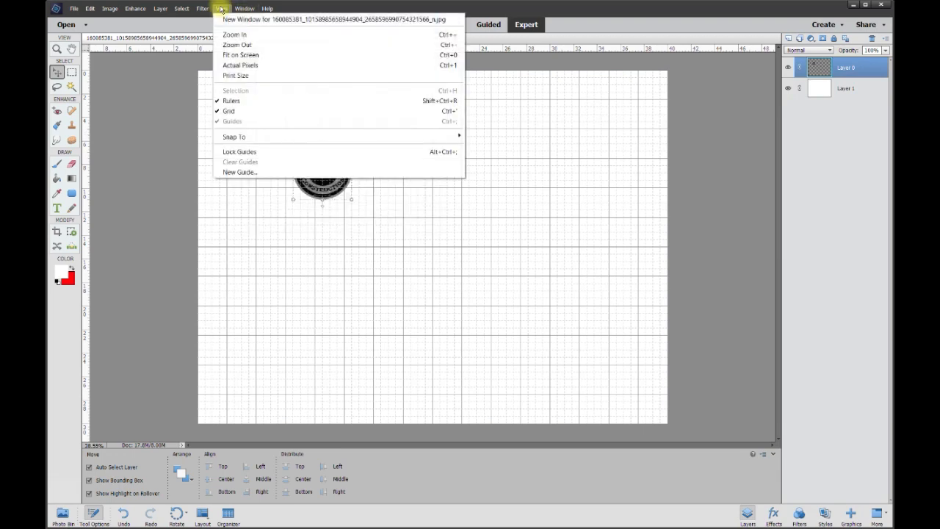
{"action": "mouse_move", "coordinate": [454, 136]}
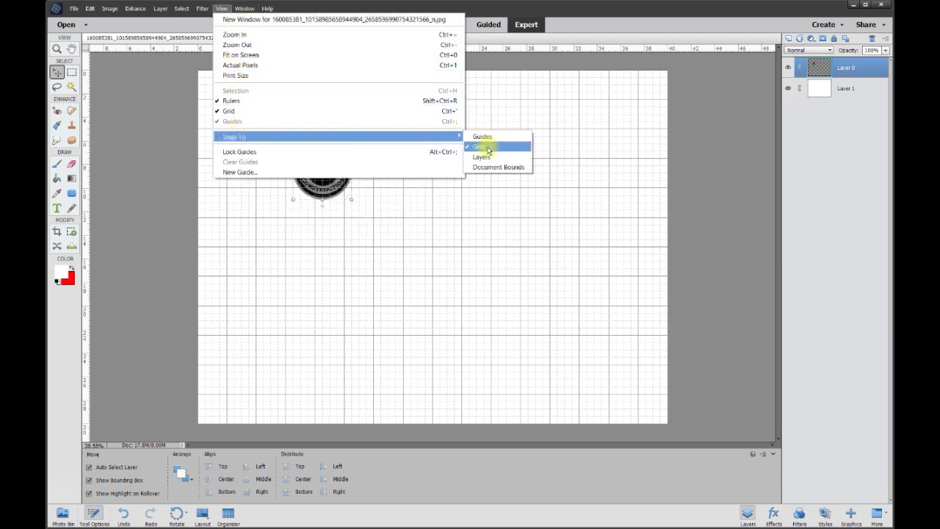
{"action": "left_click", "coordinate": [141, 222]}
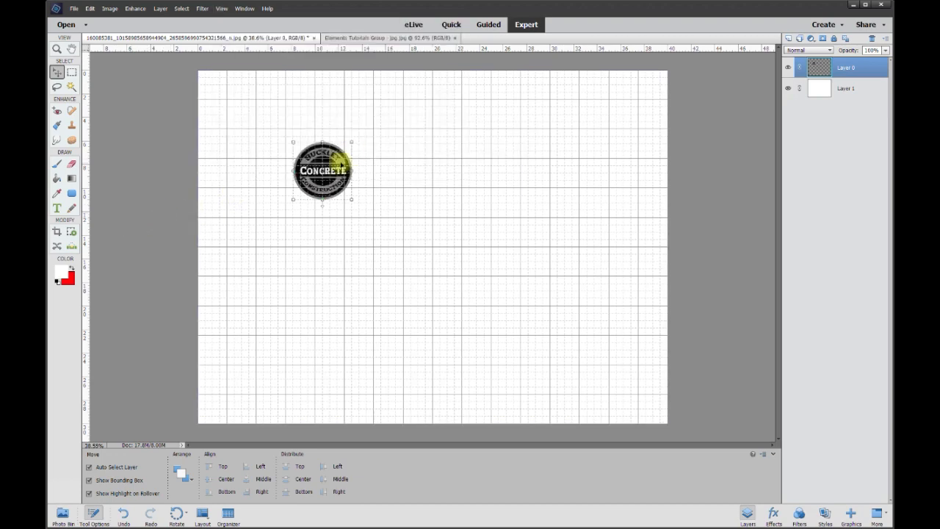
Align the logo to the grid near the canvas's upper-left corner, then stretch it to 600% width and downward to nearly the full canvas height
{"action": "left_click_drag", "start_coordinate": [328, 164], "coordinate": [258, 121]}
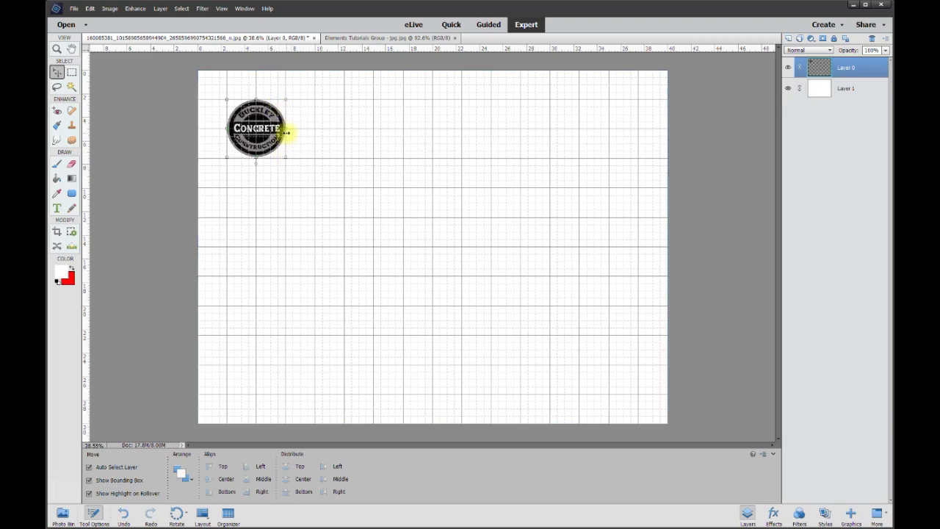
{"action": "left_click_drag", "start_coordinate": [286, 129], "coordinate": [580, 128]}
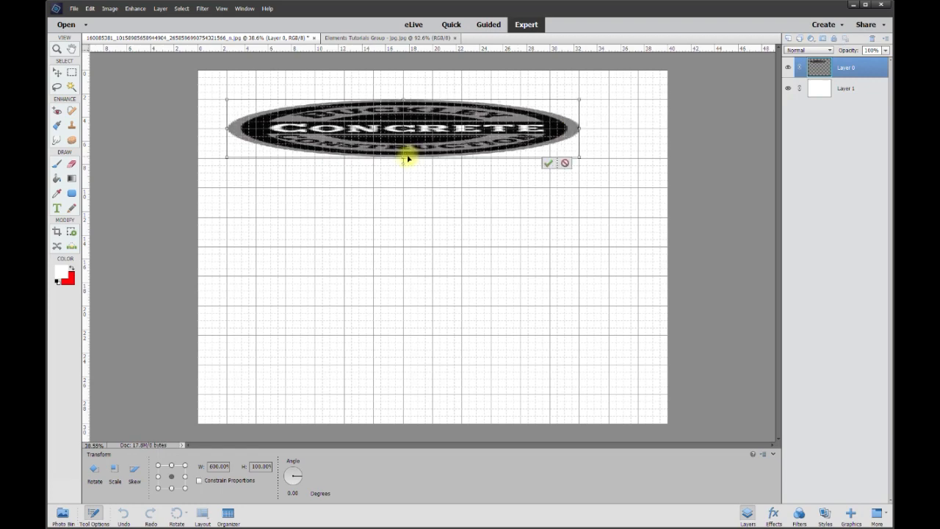
{"action": "left_click_drag", "start_coordinate": [403, 158], "coordinate": [415, 403]}
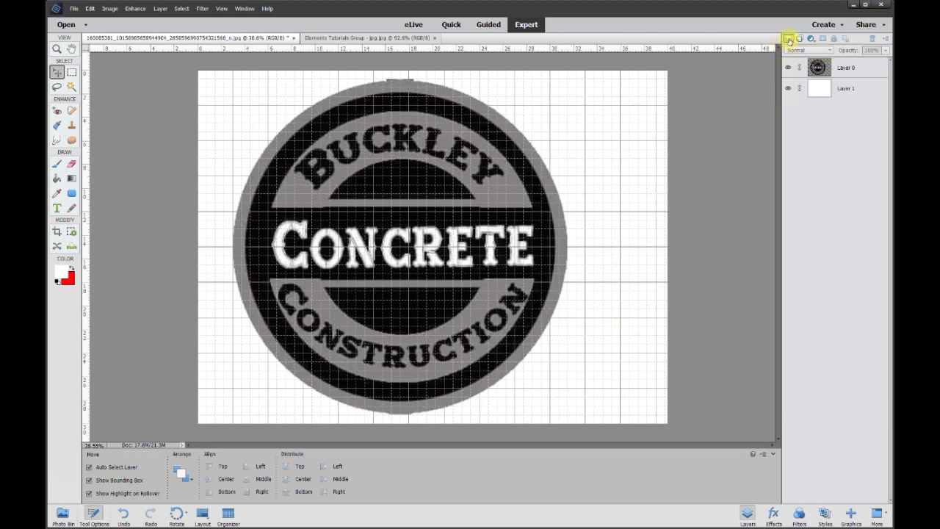
Add a new layer and draw a circular selection about 28.5 in across around the logo's outer edge
{"action": "left_click", "coordinate": [788, 39]}
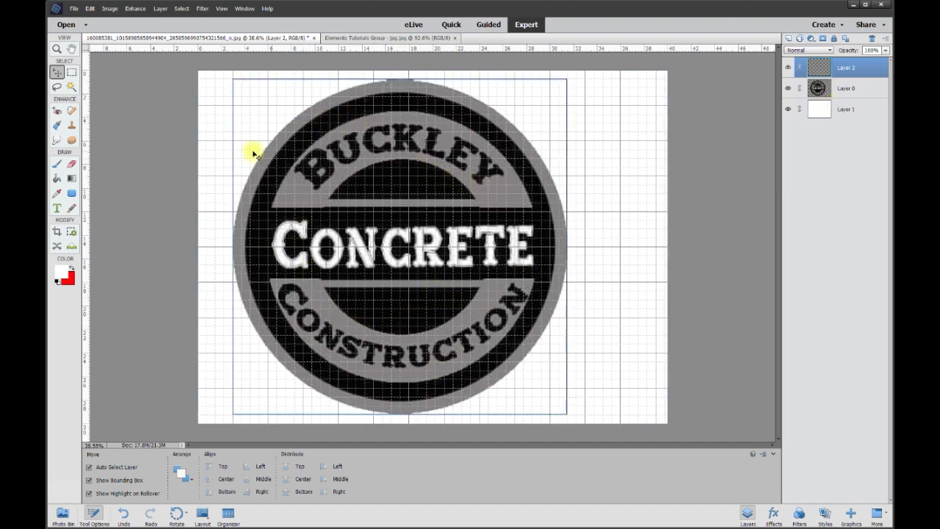
{"action": "left_click", "coordinate": [72, 73]}
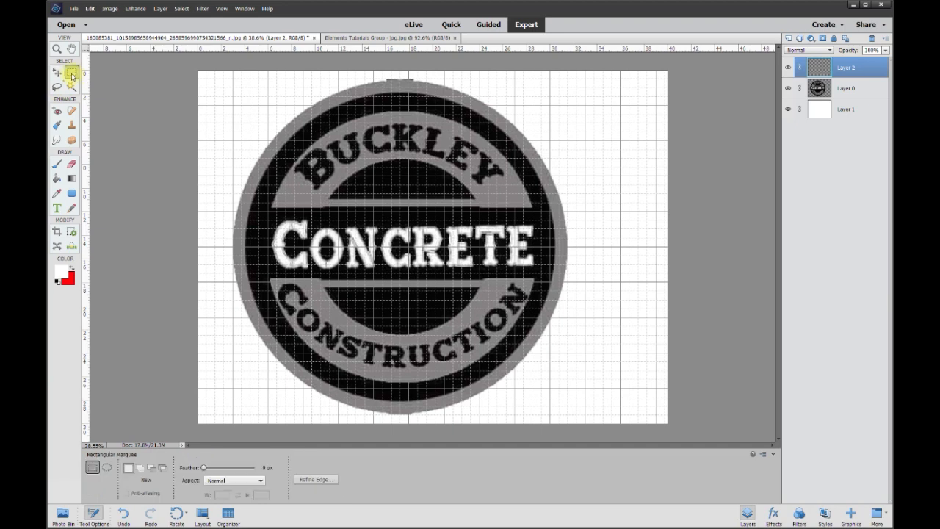
{"action": "left_click", "coordinate": [106, 468]}
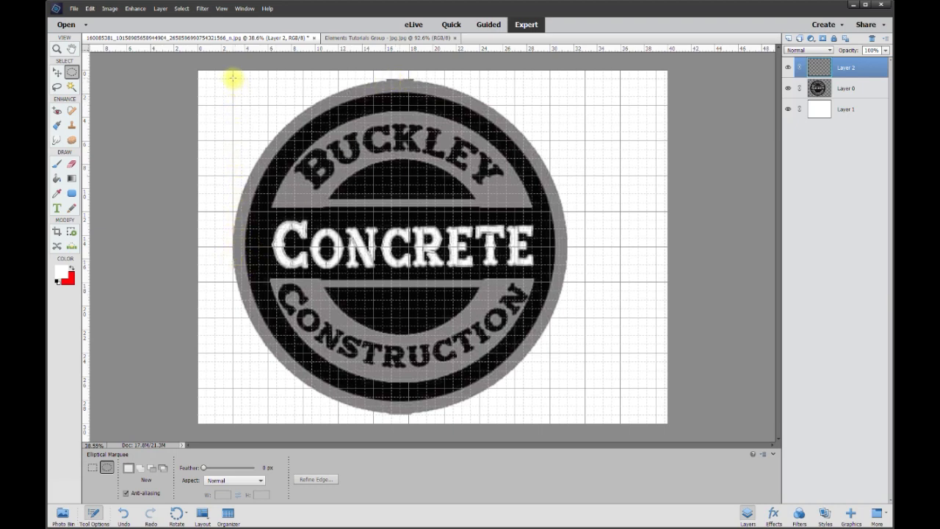
{"action": "left_click_drag", "start_coordinate": [232, 77], "coordinate": [565, 412]}
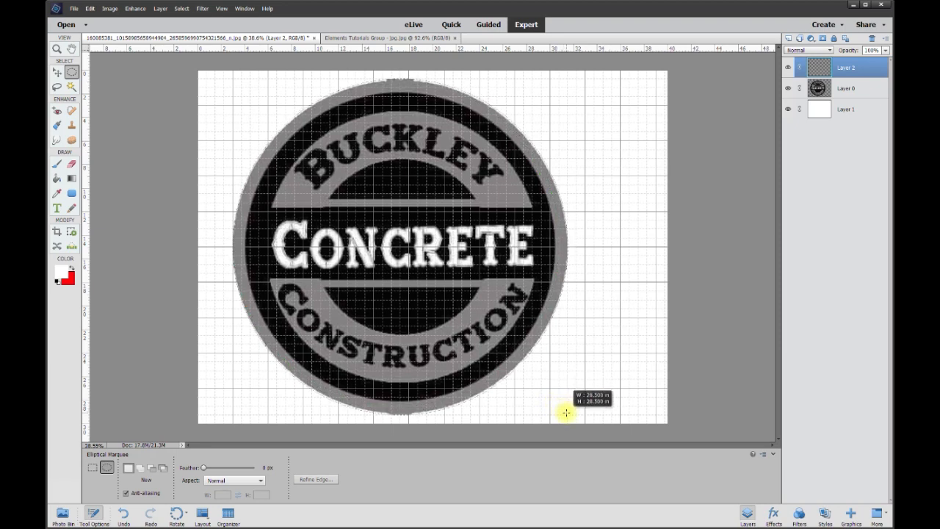
{"action": "left_click_drag", "start_coordinate": [566, 413], "coordinate": [566, 412]}
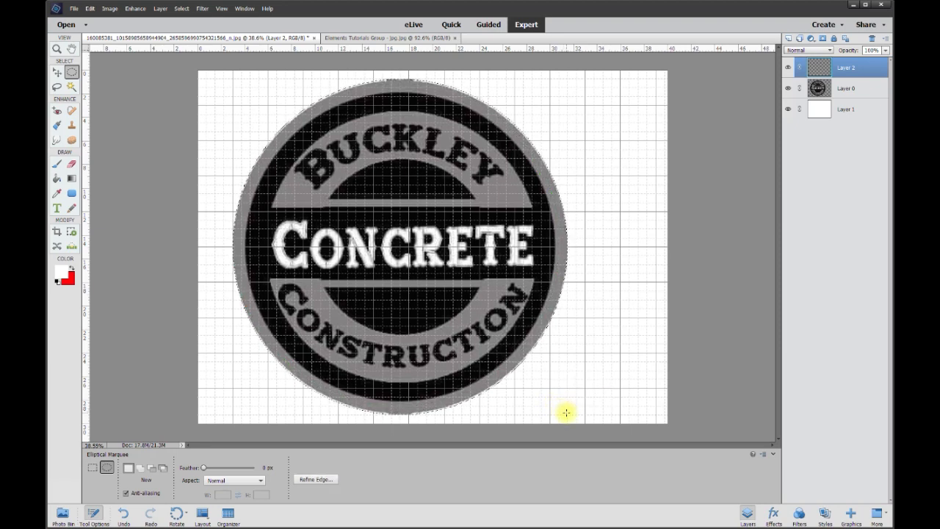
Sample the logo's gray, fill the circular selection with it using the Paint Bucket, and deselect
{"action": "left_click", "coordinate": [56, 195]}
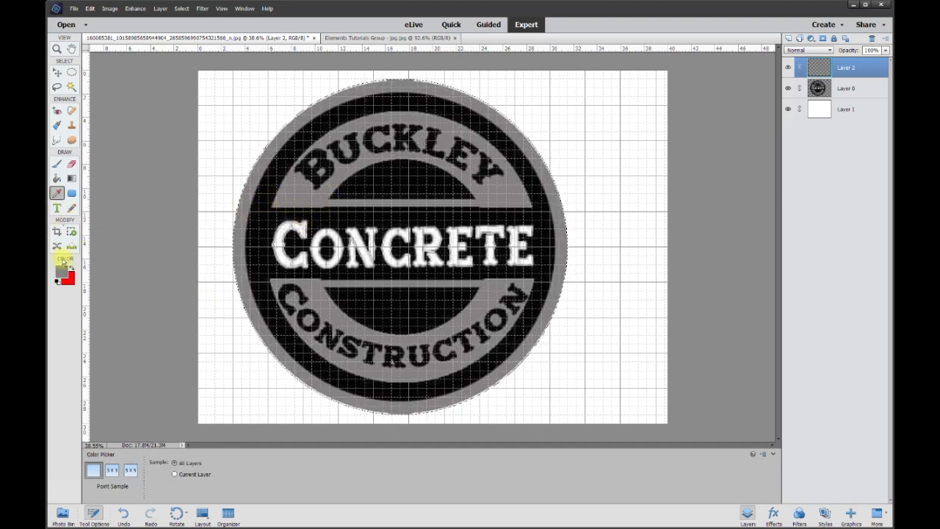
{"action": "left_click", "coordinate": [57, 179]}
{"action": "left_click", "coordinate": [394, 197]}
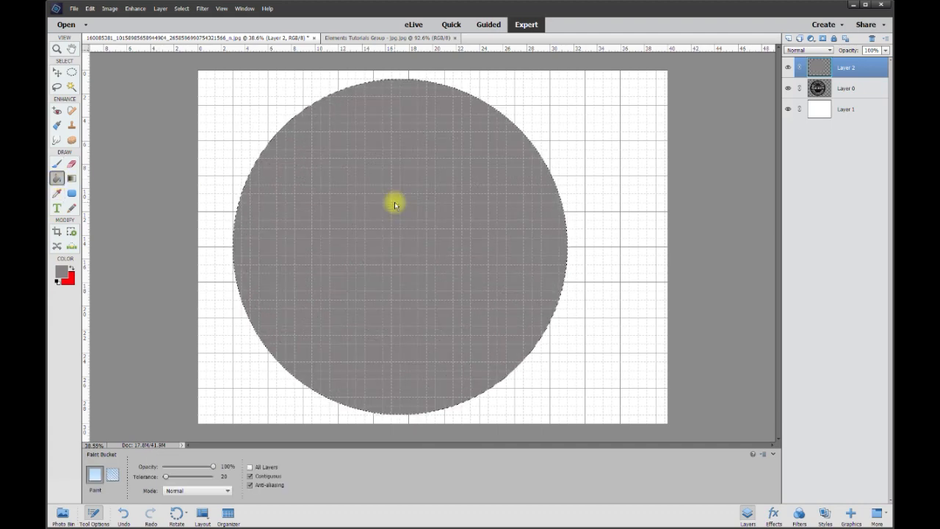
{"action": "left_click", "coordinate": [57, 73]}
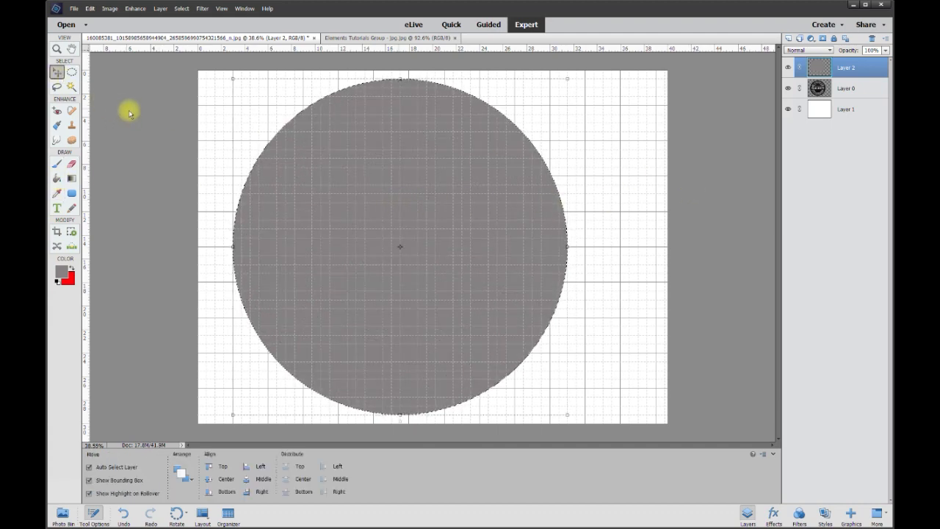
{"action": "key", "text": "ctrl+d"}
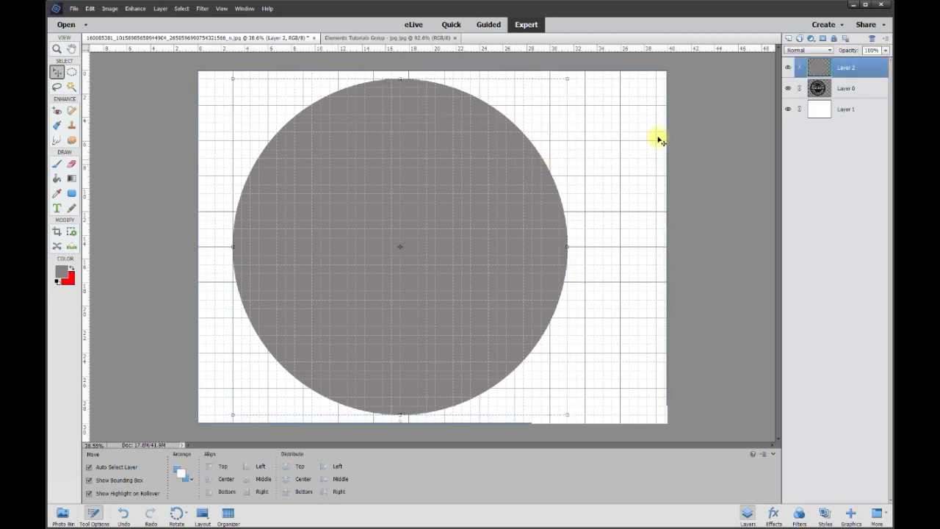
Move the original logo layer above the gray circle layer and toggle its visibility to compare the two
{"action": "left_click", "coordinate": [837, 87]}
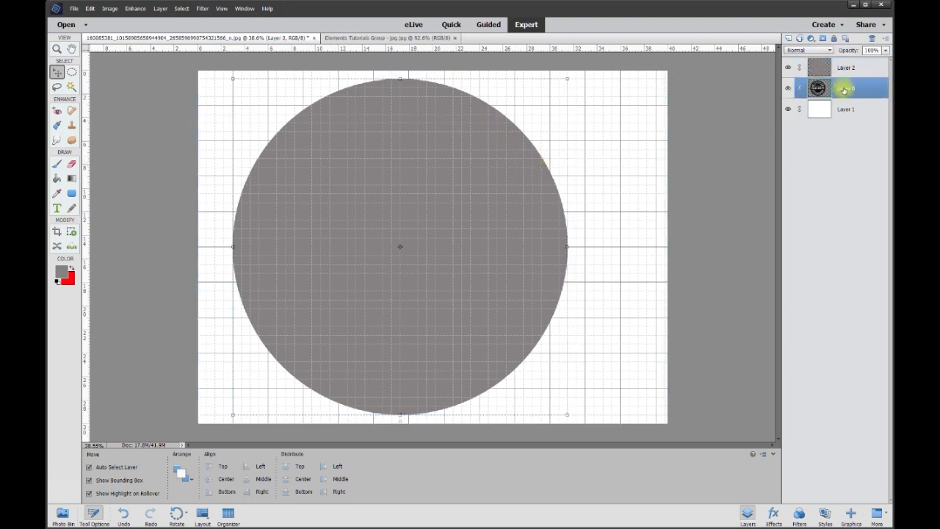
{"action": "left_click_drag", "start_coordinate": [843, 90], "coordinate": [840, 64]}
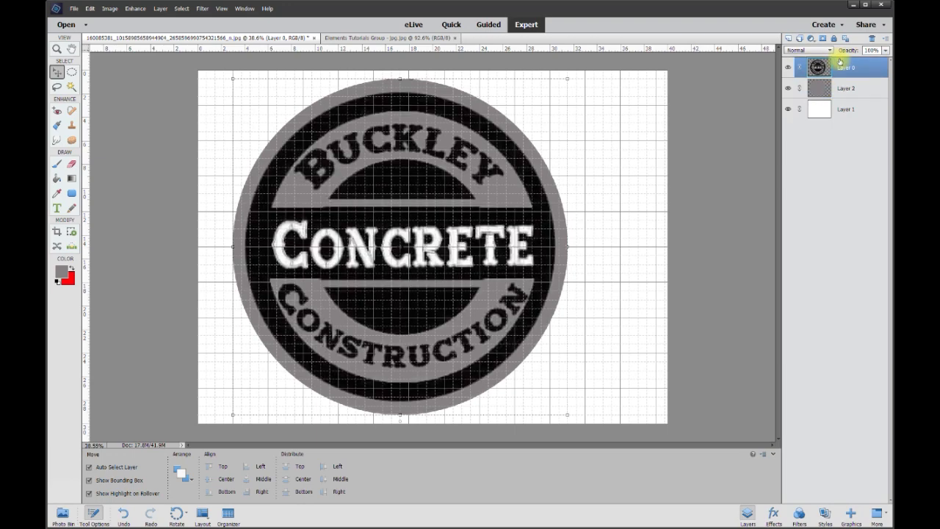
{"action": "left_click", "coordinate": [788, 68]}
{"action": "left_click", "coordinate": [788, 68]}
{"action": "left_click", "coordinate": [788, 68]}
{"action": "left_click", "coordinate": [788, 69]}
{"action": "left_click", "coordinate": [788, 69]}
{"action": "left_click", "coordinate": [788, 69]}
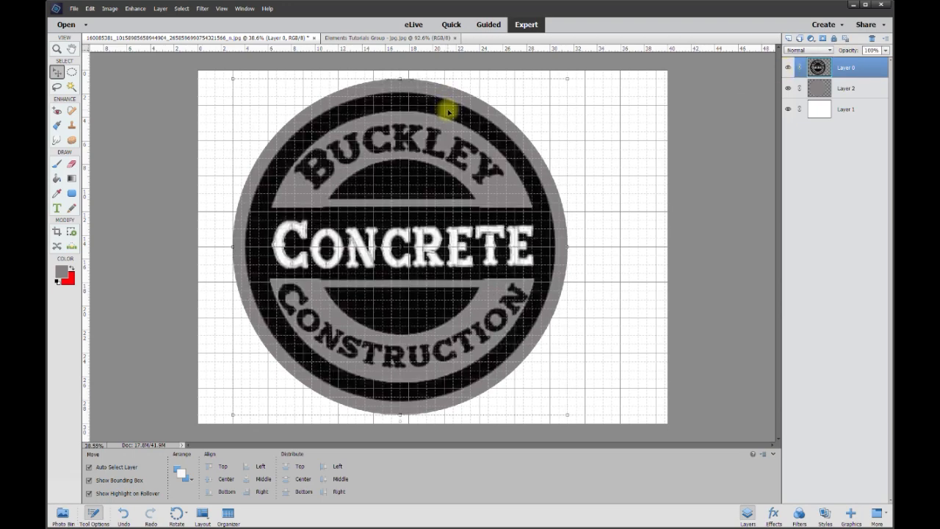
Add a new layer directly above the gray circle layer and draw a circular selection around the logo's black ring
{"action": "left_click", "coordinate": [808, 94]}
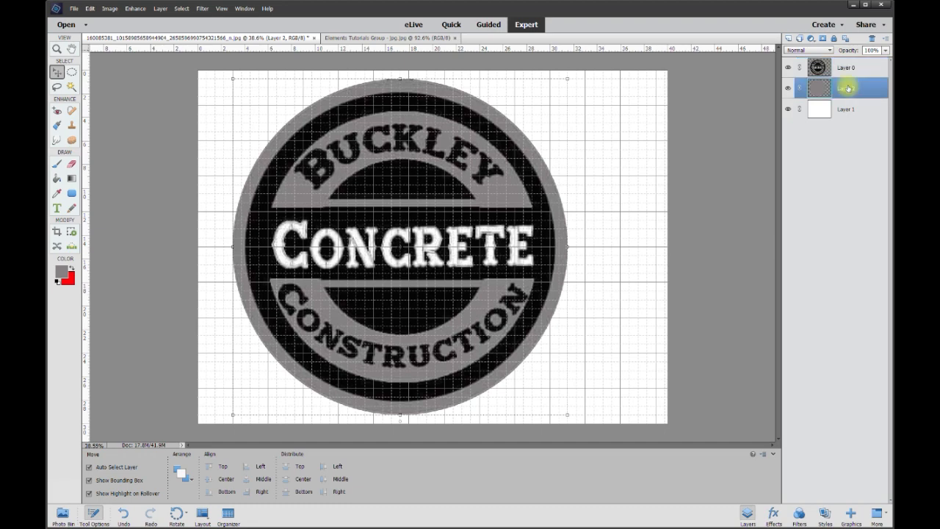
{"action": "left_click", "coordinate": [787, 40]}
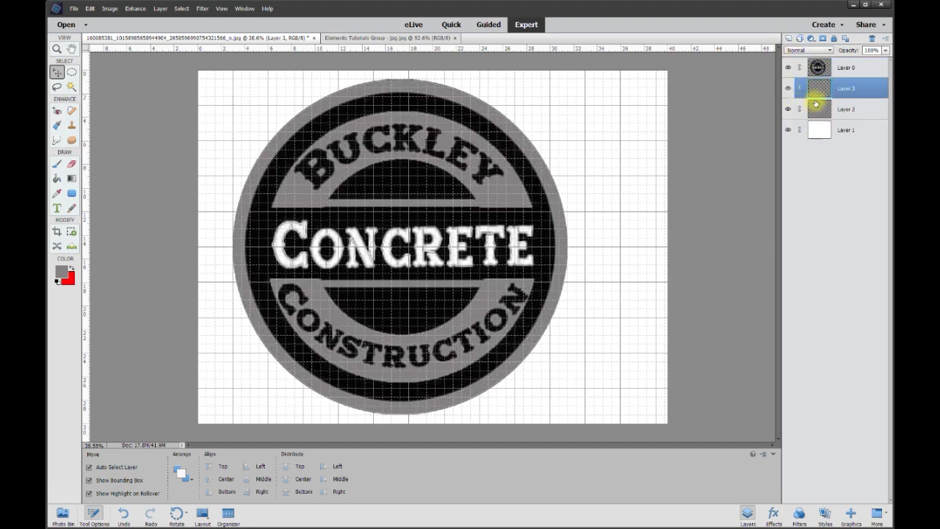
{"action": "left_click", "coordinate": [71, 73]}
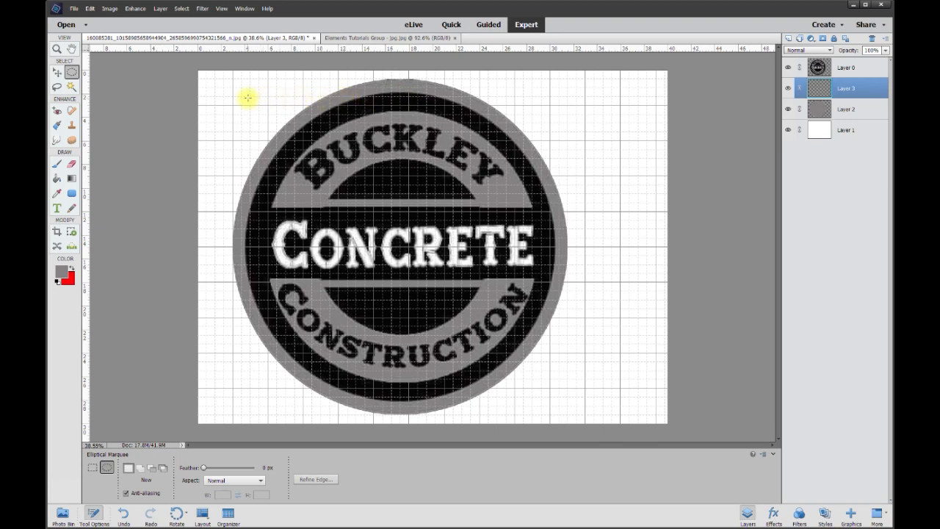
{"action": "left_click_drag", "start_coordinate": [251, 96], "coordinate": [546, 399]}
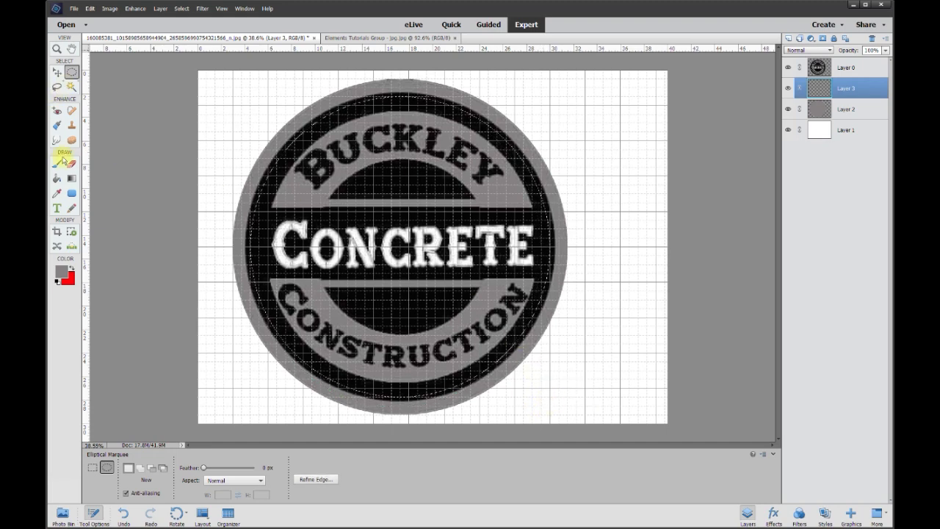
Set the foreground color to near-black and fill the ring-sized circular selection with the Paint Bucket
{"action": "left_click", "coordinate": [64, 275]}
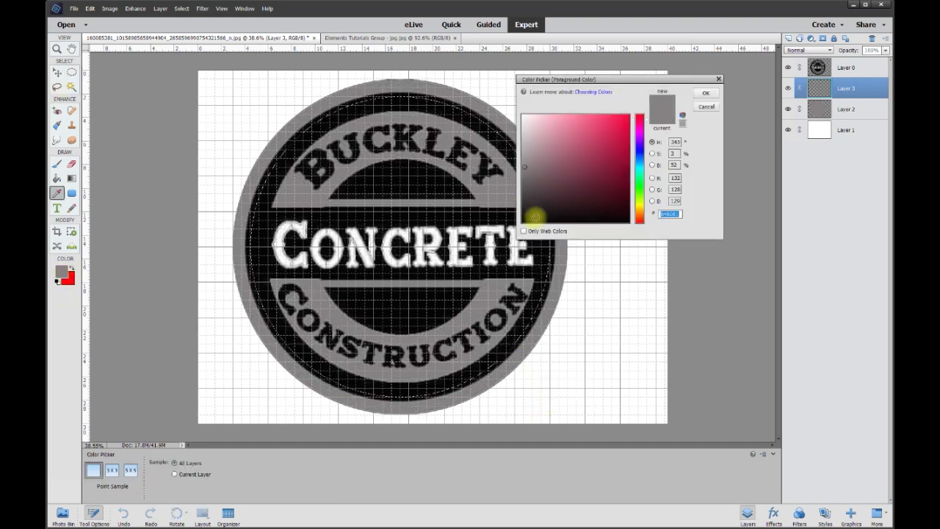
{"action": "left_click", "coordinate": [522, 220]}
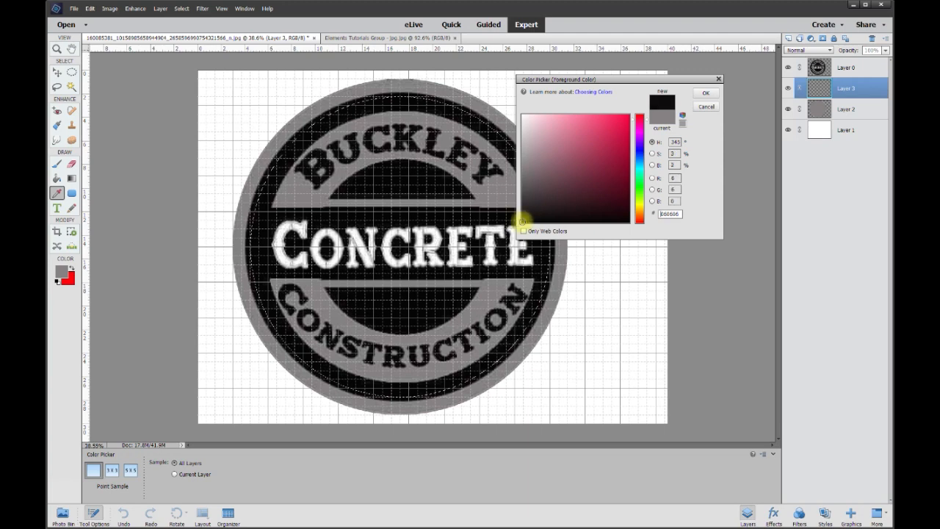
{"action": "left_click", "coordinate": [705, 94]}
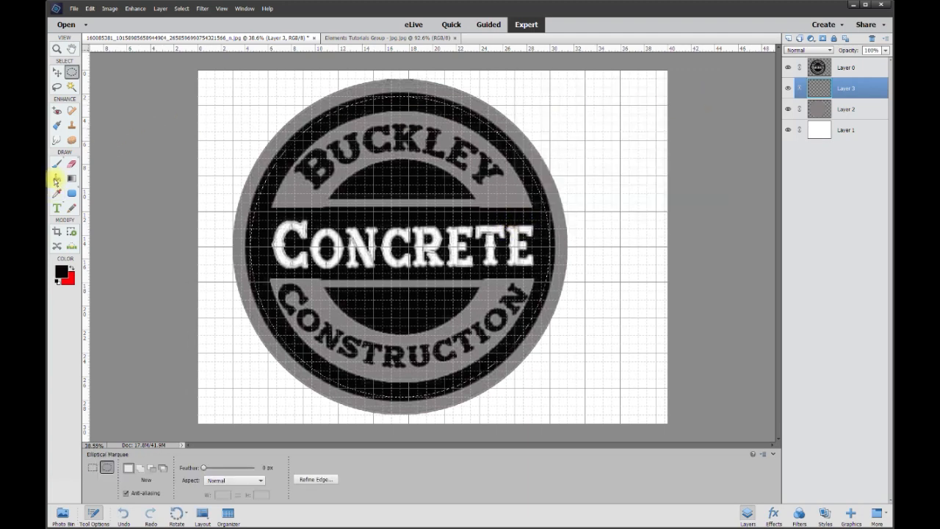
{"action": "left_click", "coordinate": [57, 179]}
{"action": "left_click", "coordinate": [422, 227]}
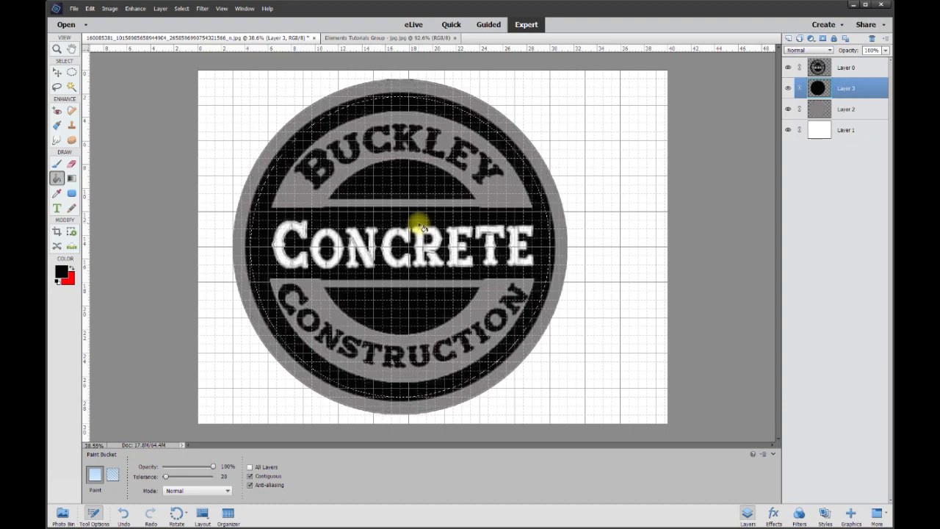
Toggle the original logo layer's visibility to compare its black ring with the new black circle
{"action": "left_click", "coordinate": [788, 68]}
{"action": "left_click", "coordinate": [788, 68]}
{"action": "left_click", "coordinate": [788, 67]}
{"action": "left_click", "coordinate": [788, 68]}
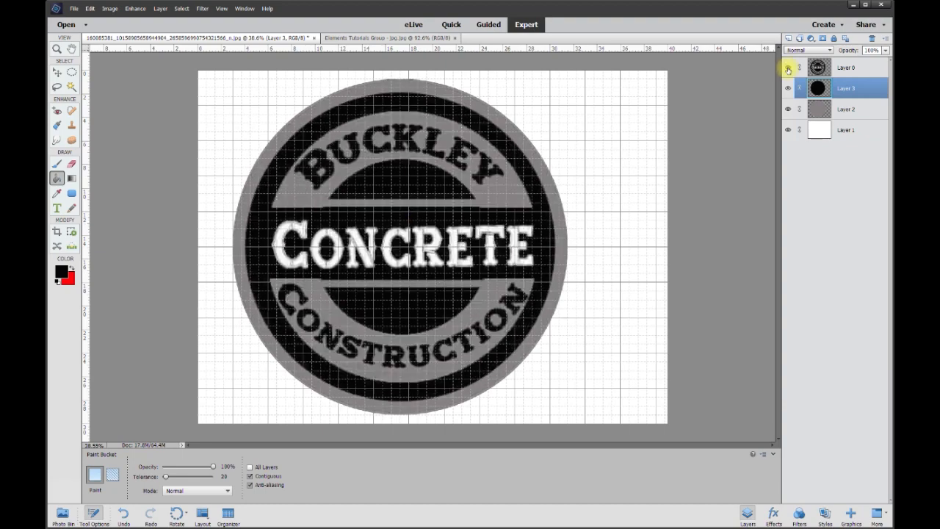
{"action": "left_click", "coordinate": [788, 68]}
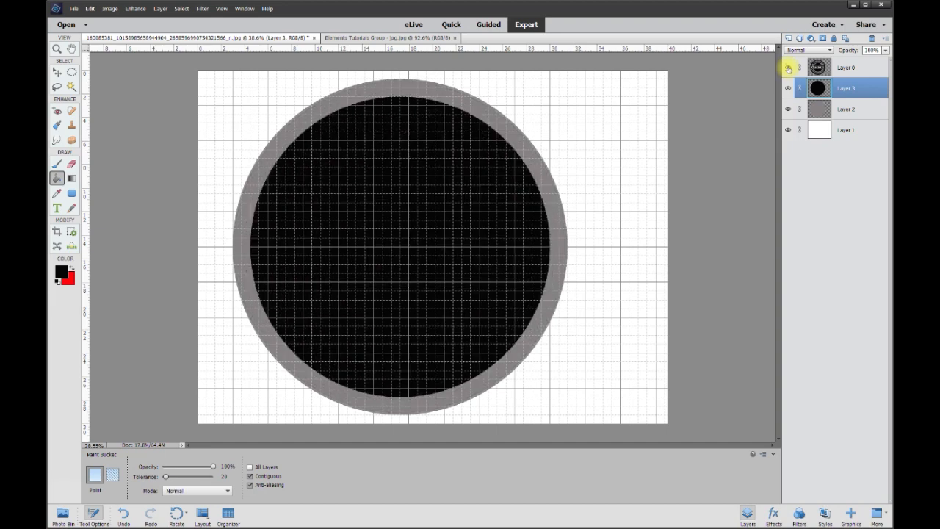
{"action": "left_click", "coordinate": [788, 68]}
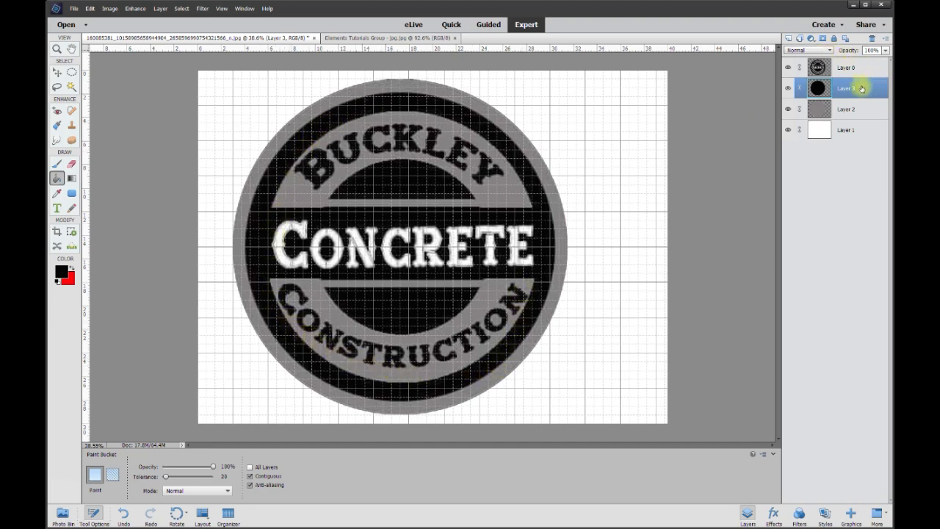
Add a new layer above the black circle layer and draw a circular selection around the logo's inner gray disc
{"action": "left_click", "coordinate": [788, 38]}
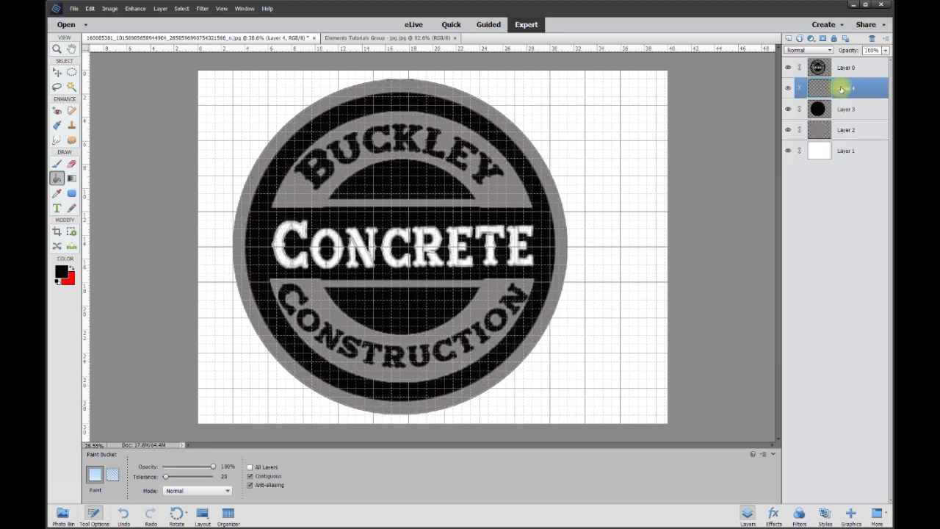
{"action": "left_click", "coordinate": [72, 73]}
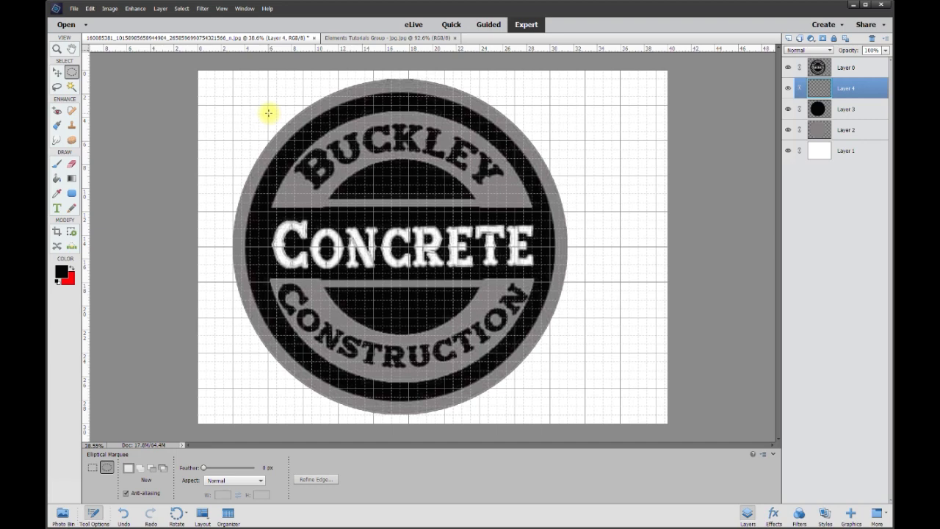
{"action": "left_click_drag", "start_coordinate": [278, 118], "coordinate": [540, 376]}
Sample the logo's gray, hide the original logo layer, and fill the inner circular selection with the Paint Bucket
{"action": "left_click", "coordinate": [56, 194]}
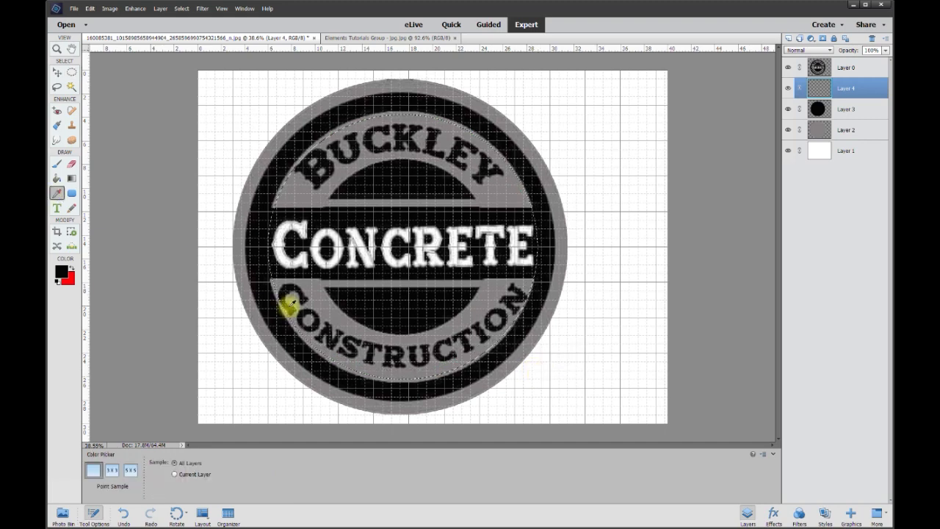
{"action": "left_click", "coordinate": [277, 354]}
{"action": "left_click", "coordinate": [788, 66]}
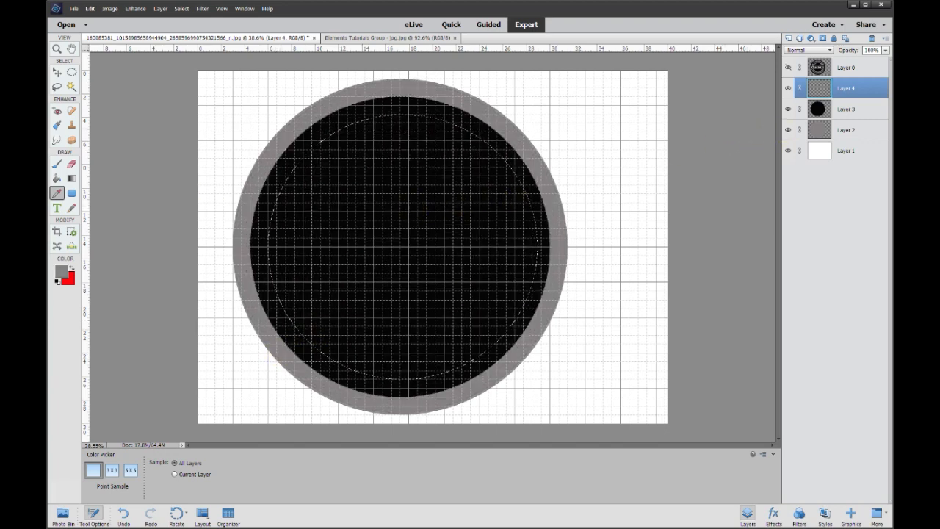
{"action": "left_click", "coordinate": [56, 179]}
{"action": "left_click", "coordinate": [365, 204]}
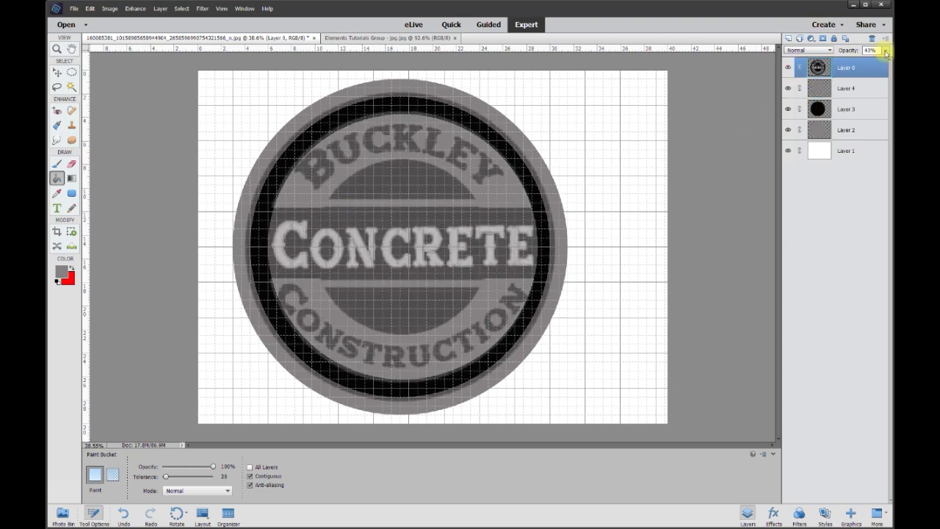
Reduce the original logo layer's opacity to 45%
{"action": "left_click", "coordinate": [886, 52]}
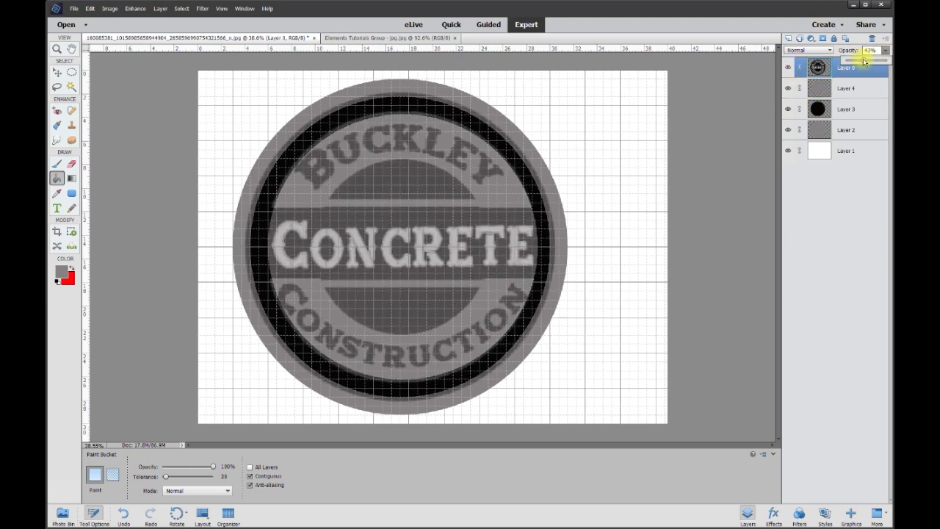
{"action": "left_click", "coordinate": [870, 50]}
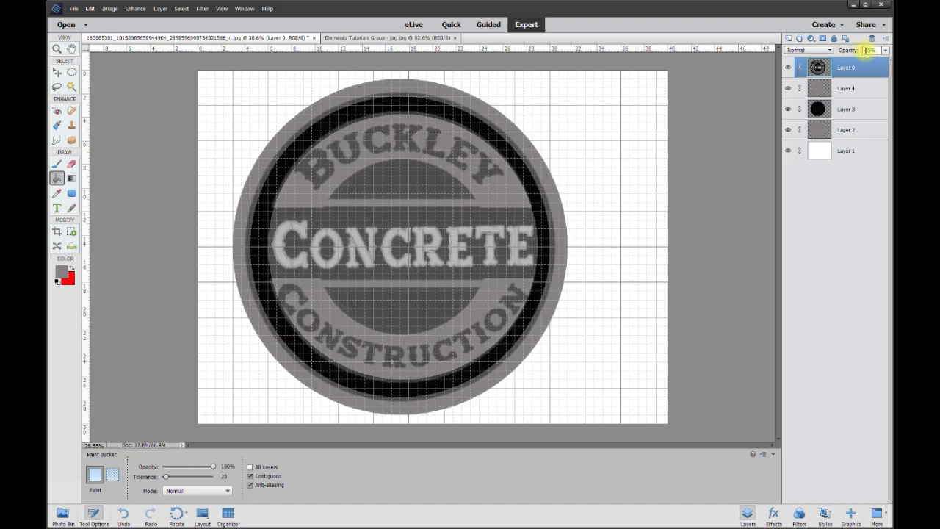
Scale the black circle layer to about 102.9% width and 102.5% height, aligning its edges with the original logo's black ring
{"action": "left_click", "coordinate": [58, 74]}
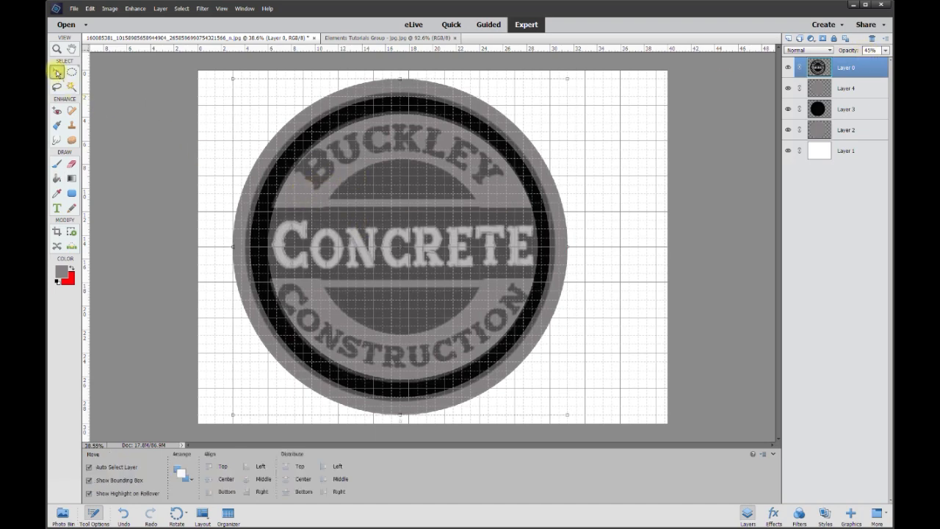
{"action": "left_click", "coordinate": [854, 110]}
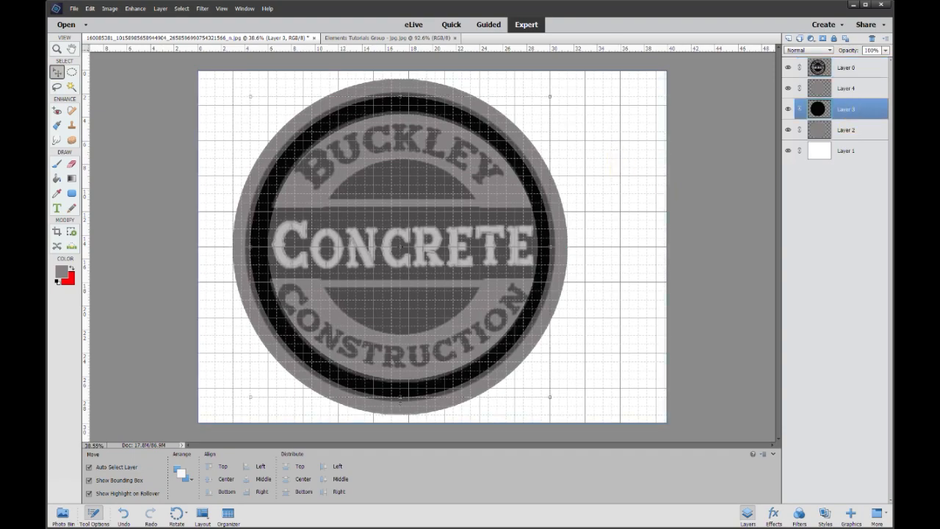
{"action": "scroll", "coordinate": [406, 103], "scroll_direction": "up", "scroll_amount": 3}
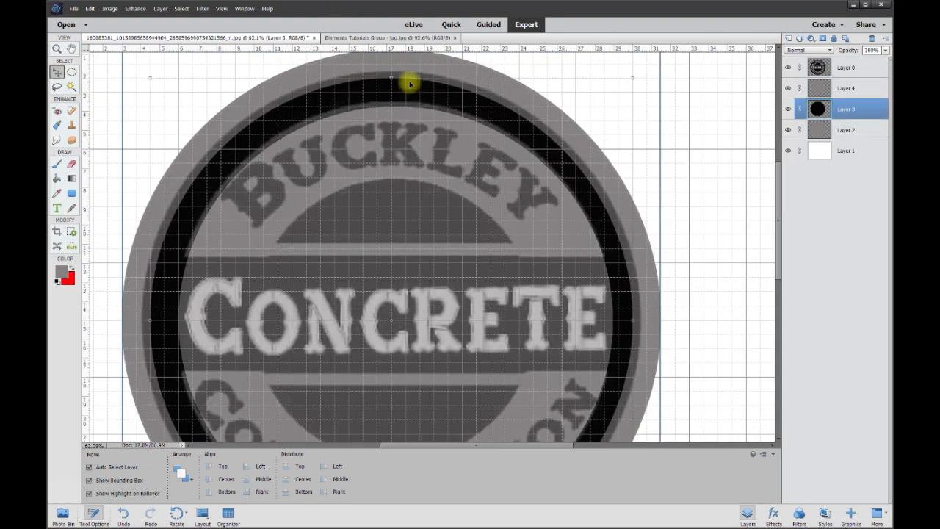
{"action": "left_click", "coordinate": [392, 79]}
{"action": "left_click_drag", "start_coordinate": [390, 76], "coordinate": [391, 71]}
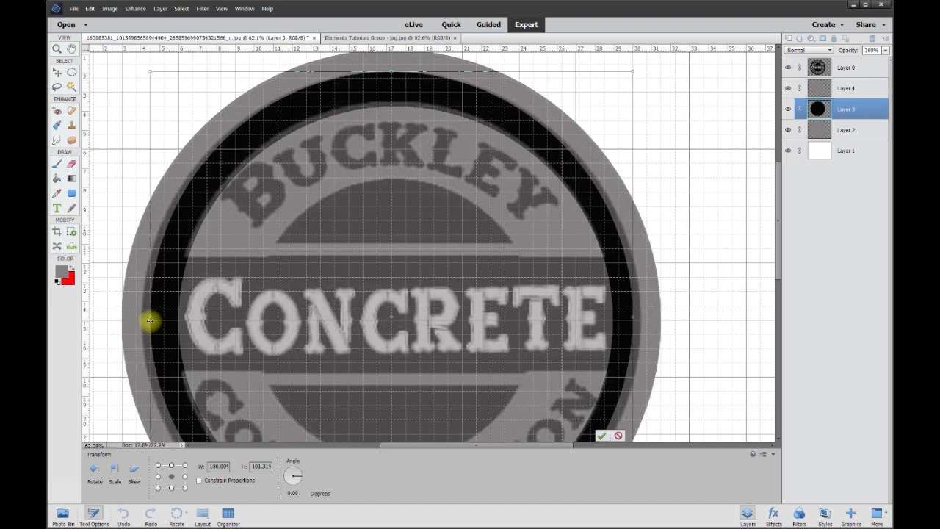
{"action": "left_click_drag", "start_coordinate": [150, 318], "coordinate": [140, 316]}
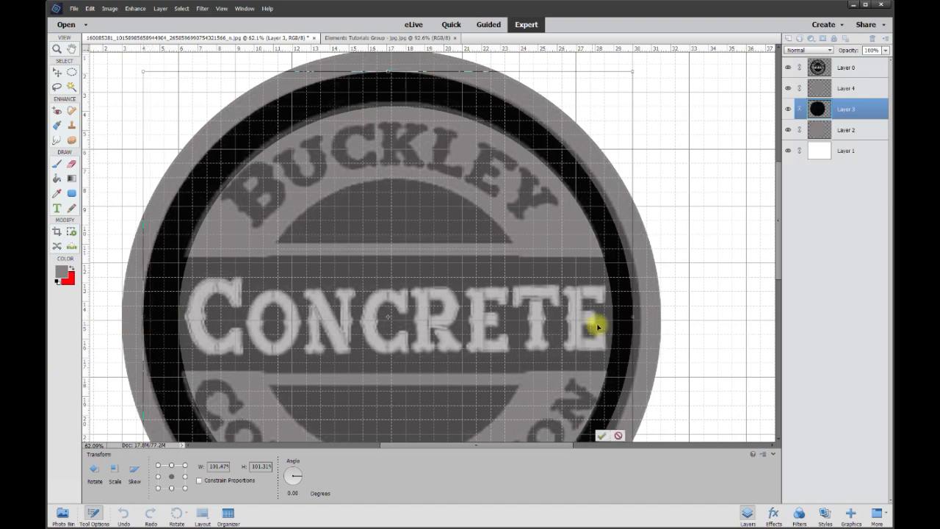
{"action": "left_click_drag", "start_coordinate": [630, 316], "coordinate": [640, 316]}
{"action": "left_click_drag", "start_coordinate": [780, 254], "coordinate": [776, 319]}
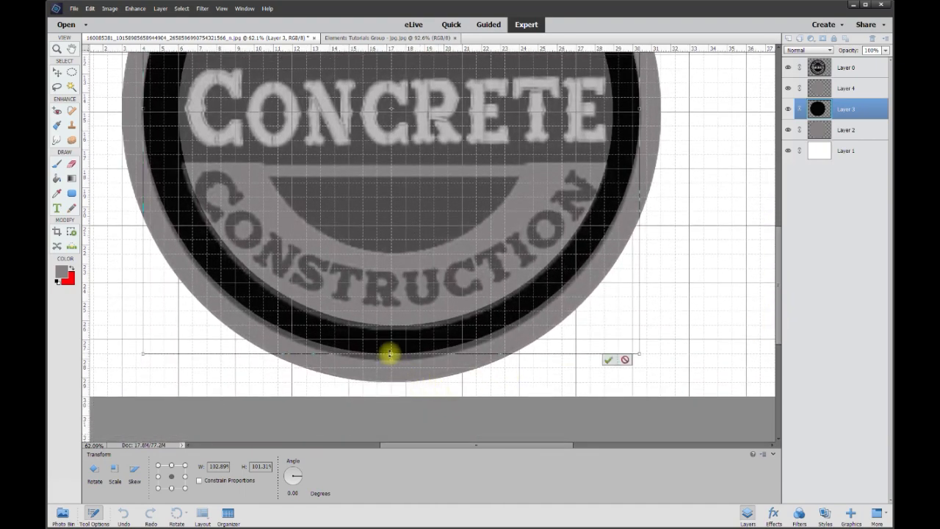
{"action": "left_click_drag", "start_coordinate": [390, 353], "coordinate": [393, 360]}
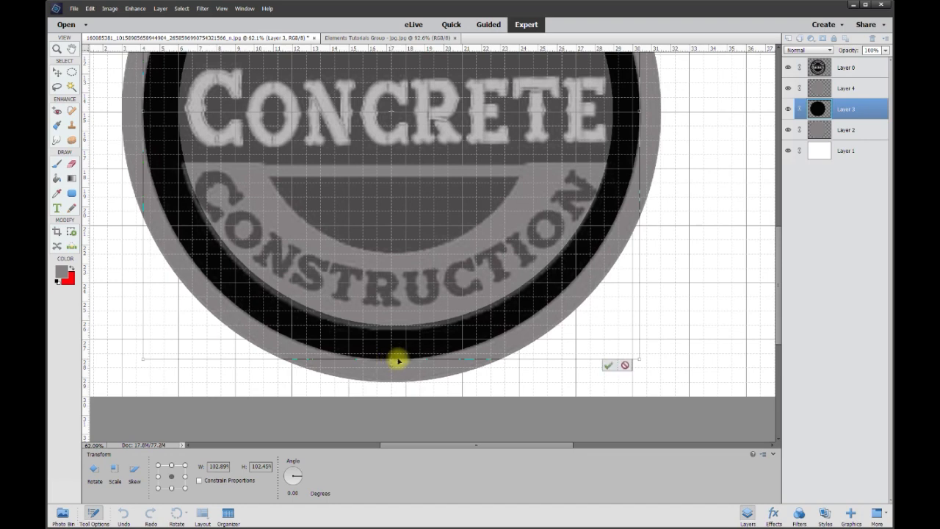
{"action": "left_click", "coordinate": [607, 365]}
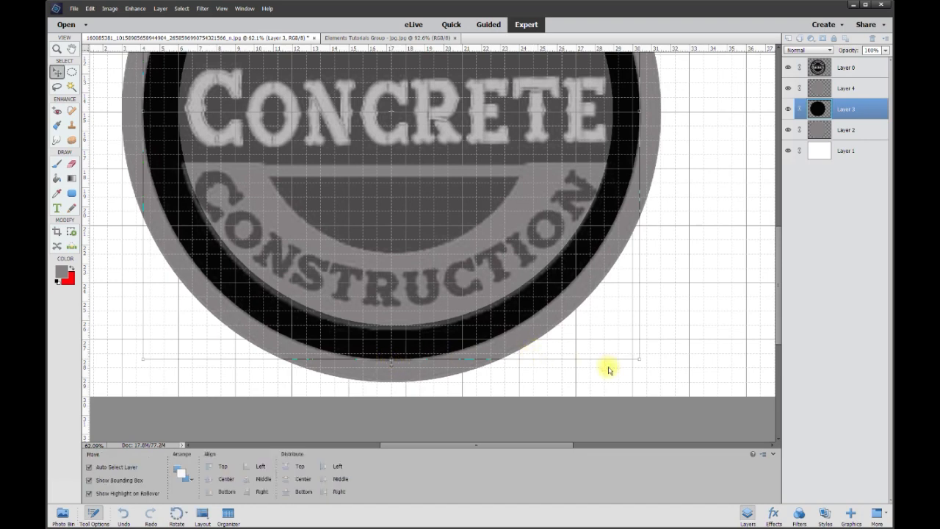
Stretch the inner gray circle layer to about 101% width and 102.2% height to match the original gray disc, hiding the grid to check
{"action": "left_click", "coordinate": [846, 92]}
{"action": "left_click", "coordinate": [789, 88]}
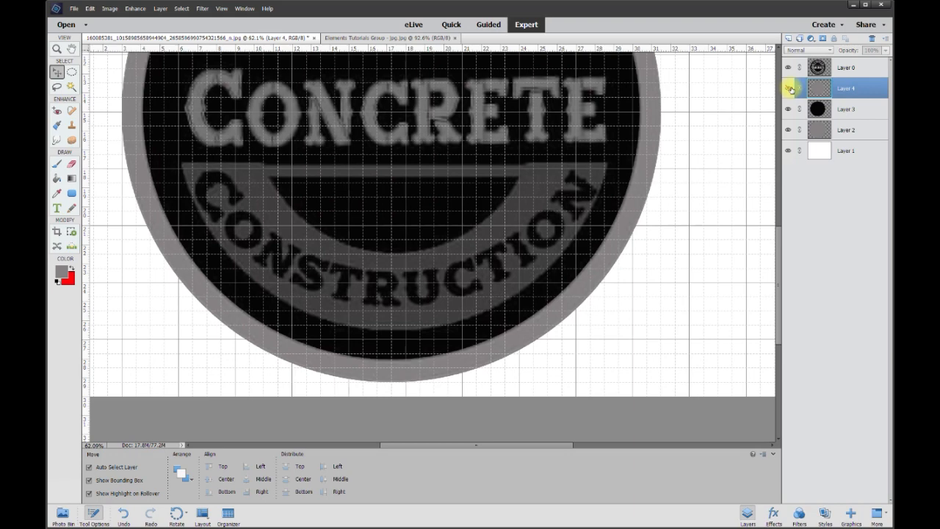
{"action": "left_click", "coordinate": [789, 88]}
{"action": "left_click_drag", "start_coordinate": [395, 324], "coordinate": [397, 330]}
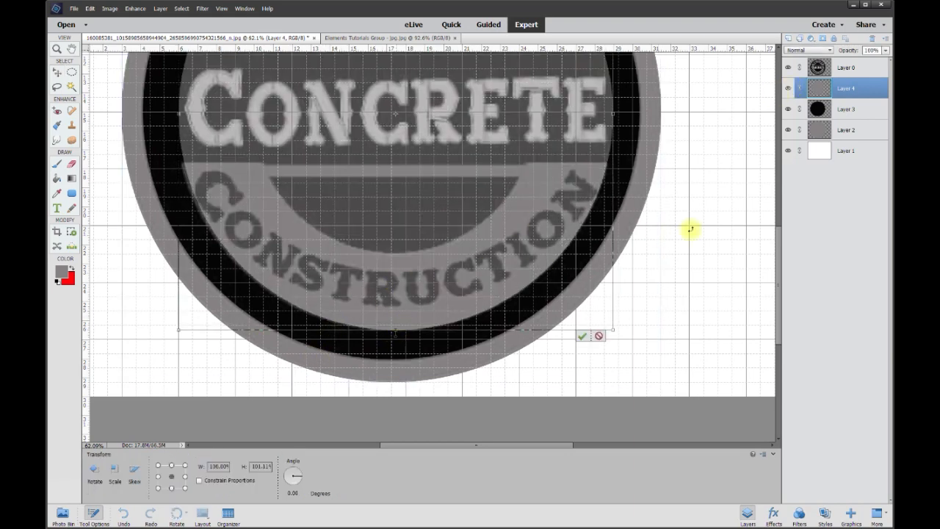
{"action": "left_click_drag", "start_coordinate": [778, 242], "coordinate": [781, 175]}
{"action": "left_click_drag", "start_coordinate": [396, 94], "coordinate": [396, 88]}
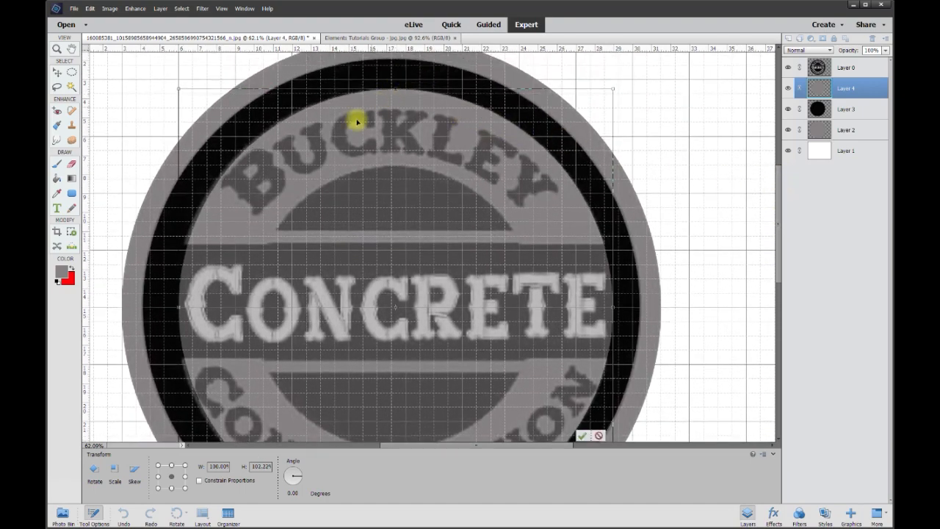
{"action": "left_click_drag", "start_coordinate": [179, 307], "coordinate": [175, 308]}
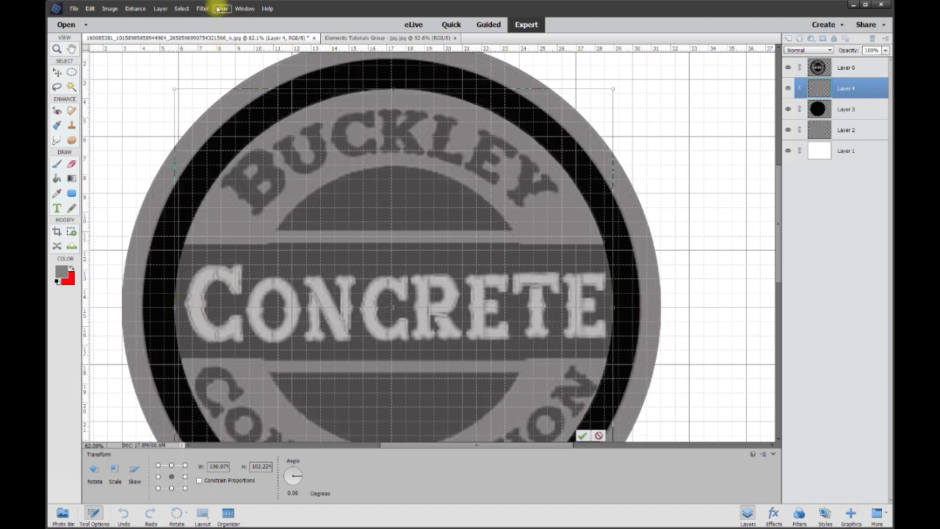
{"action": "left_click", "coordinate": [221, 8]}
{"action": "left_click", "coordinate": [223, 108]}
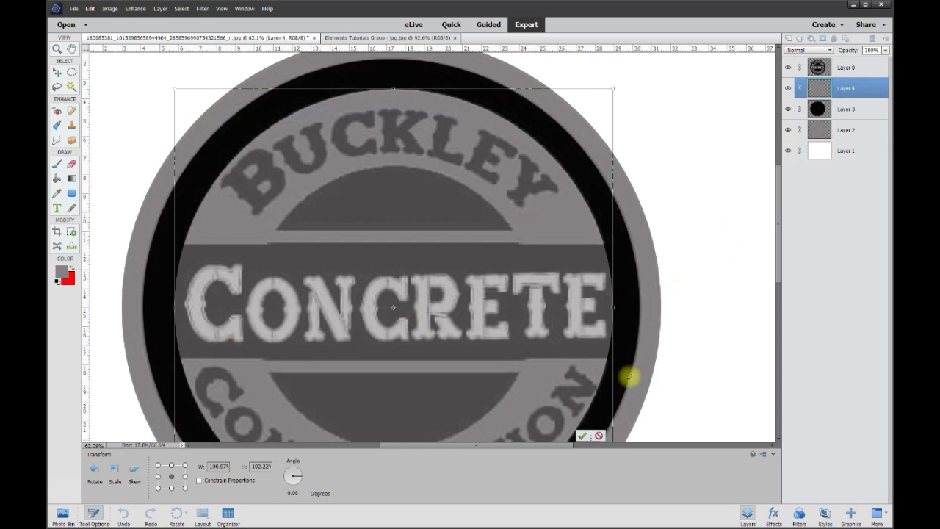
{"action": "left_click", "coordinate": [581, 436]}
On a new layer above the inner gray circle, draw a circular selection about 15 in across around the logo's central black disc
{"action": "scroll", "coordinate": [707, 218], "scroll_direction": "down", "scroll_amount": 2}
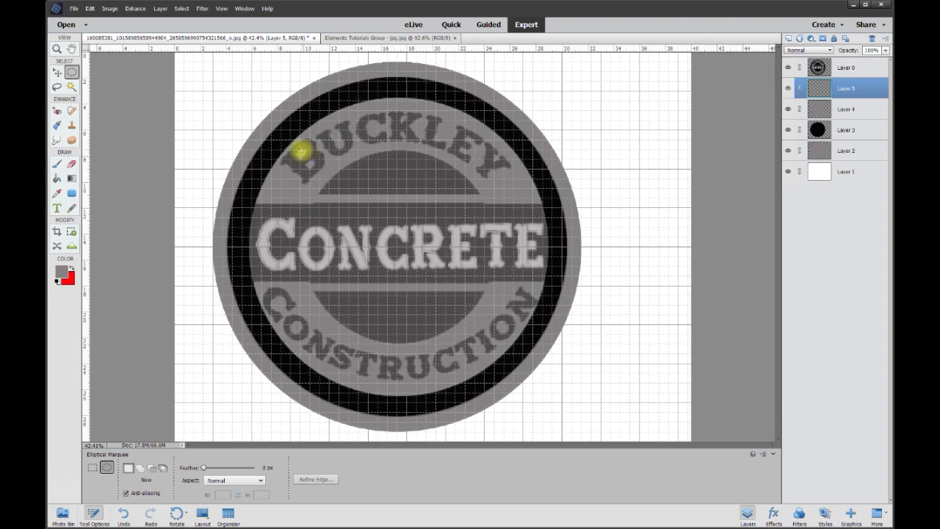
{"action": "left_click_drag", "start_coordinate": [304, 149], "coordinate": [498, 342]}
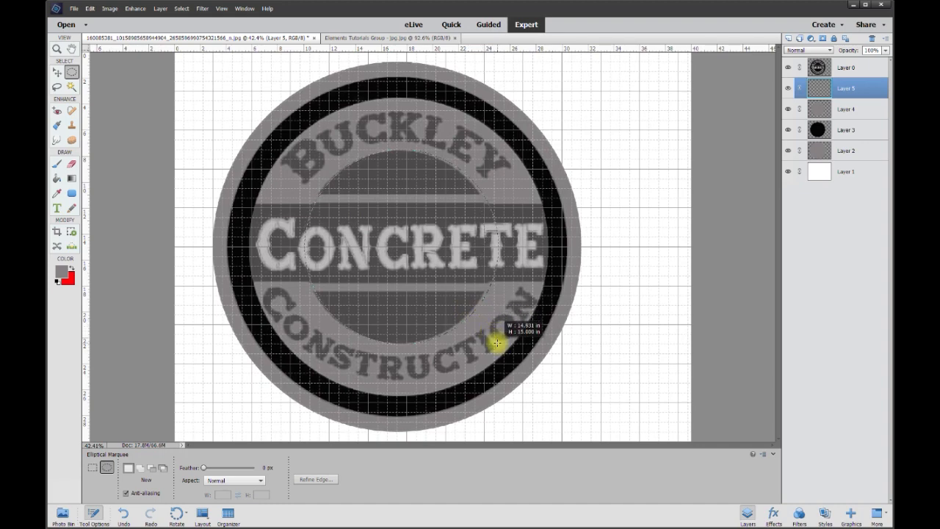
{"action": "left_click_drag", "start_coordinate": [497, 342], "coordinate": [497, 336]}
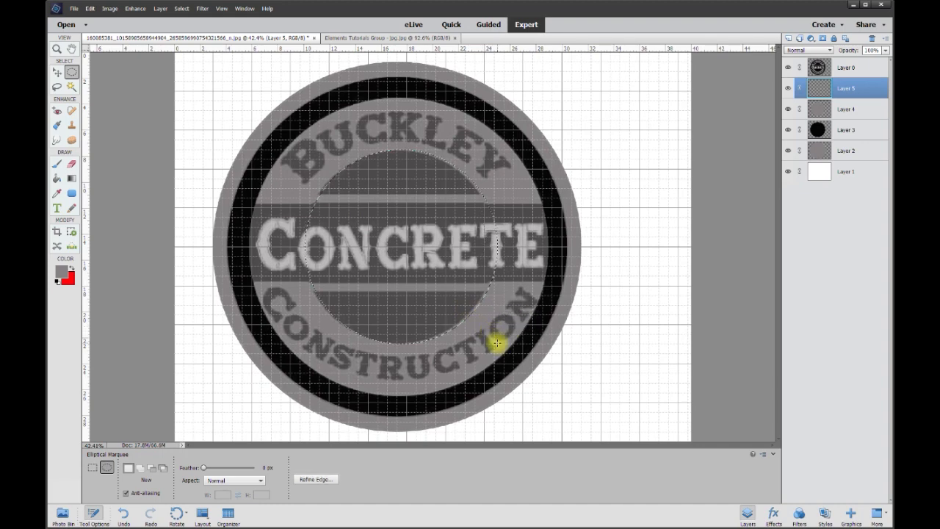
Sample the logo's black (#020202) as the foreground color and fill the central circular selection with the Paint Bucket
{"action": "left_click", "coordinate": [61, 272]}
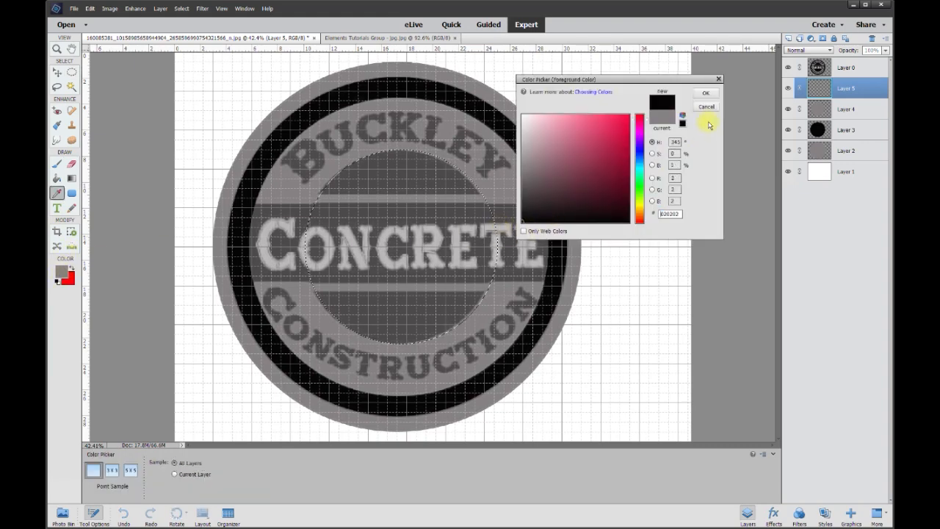
{"action": "left_click", "coordinate": [707, 93]}
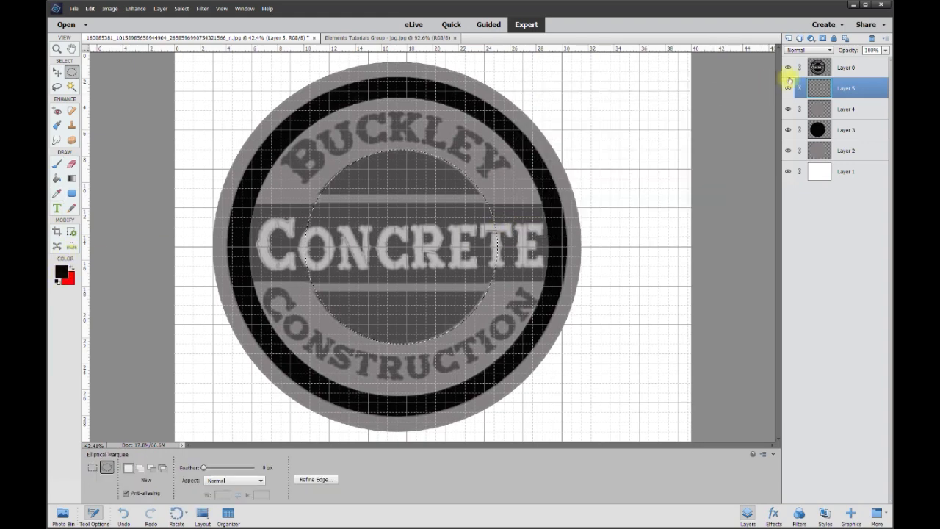
{"action": "left_click", "coordinate": [56, 178]}
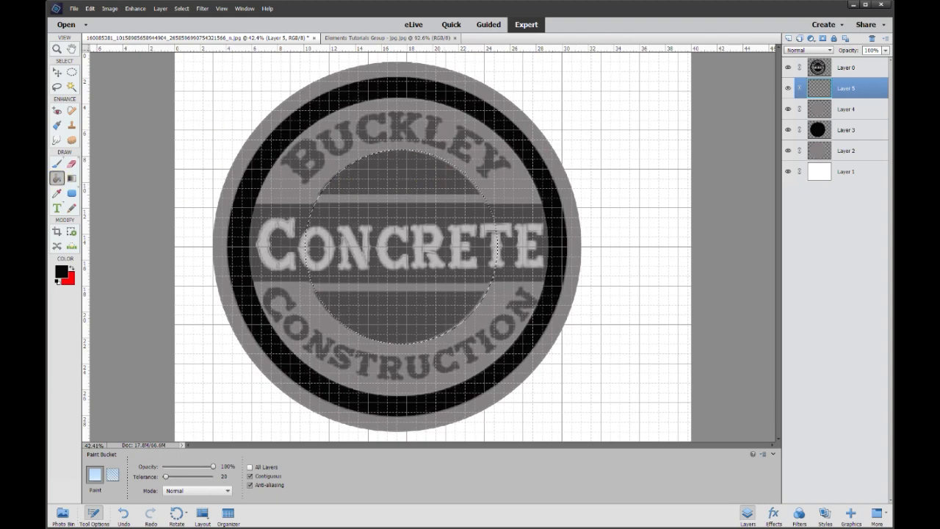
{"action": "left_click", "coordinate": [383, 178]}
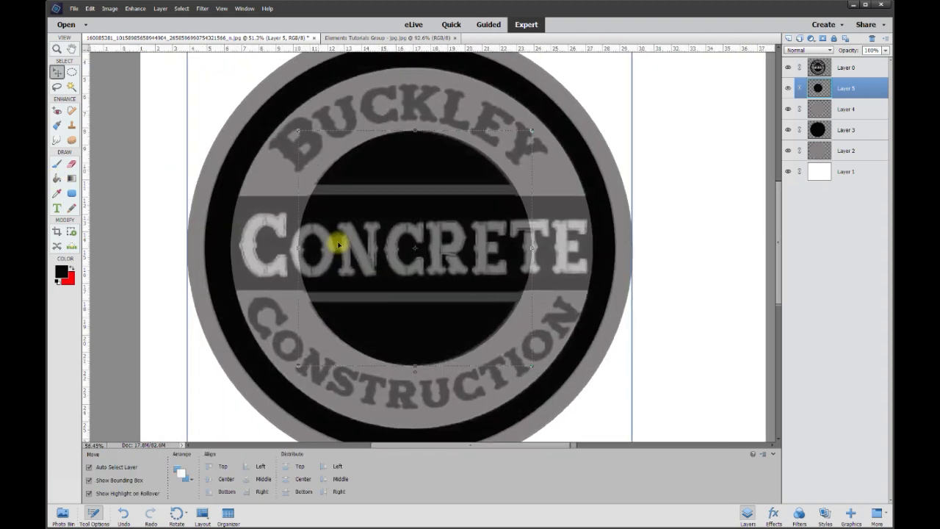
Adjust the top and right edges of the central black circle to match the original logo's central disc
{"action": "scroll", "coordinate": [335, 243], "scroll_direction": "up", "scroll_amount": 2}
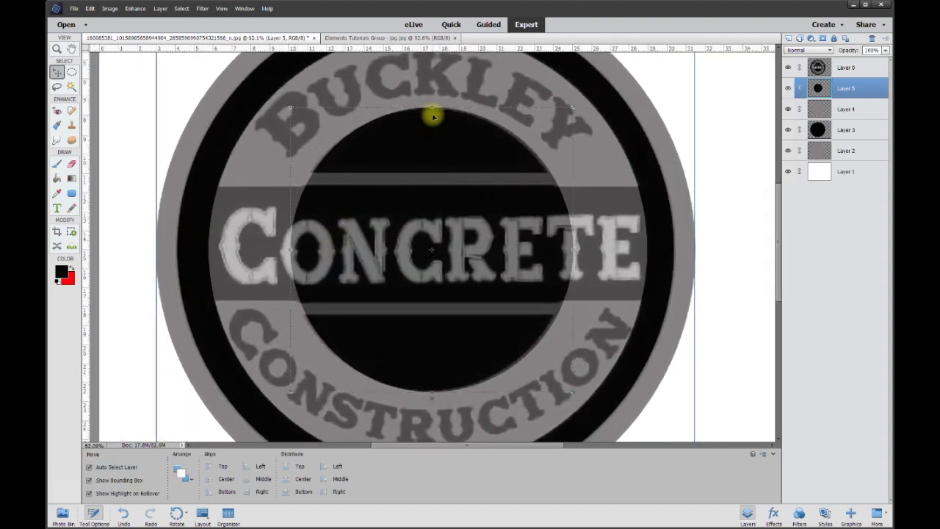
{"action": "mouse_move", "coordinate": [432, 107]}
{"action": "left_mouse_down"}
{"action": "mouse_move", "coordinate": [432, 125]}
{"action": "mouse_move", "coordinate": [432, 107]}
{"action": "left_mouse_up"}
{"action": "left_click_drag", "start_coordinate": [575, 250], "coordinate": [570, 249]}
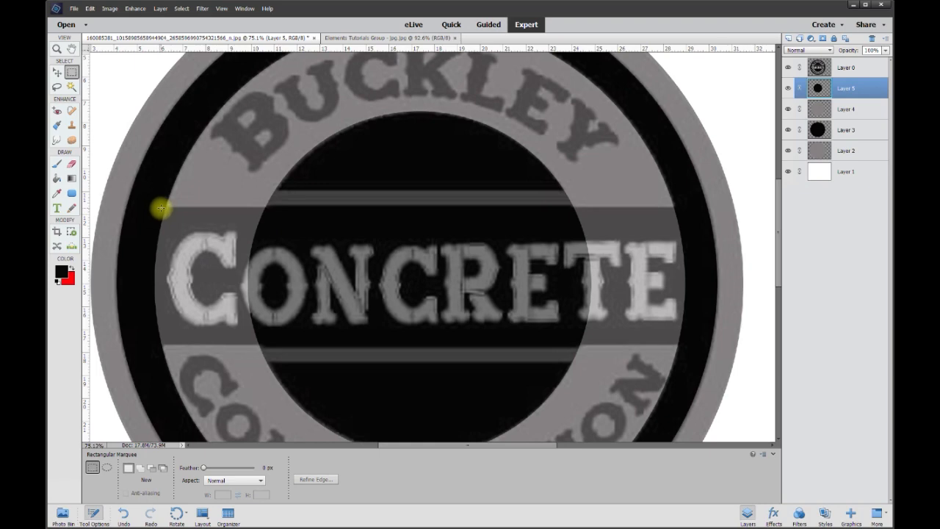
Delete the band behind CONCRETE and the thin strips above and below it from the central black circle layer
{"action": "left_click_drag", "start_coordinate": [148, 208], "coordinate": [688, 345]}
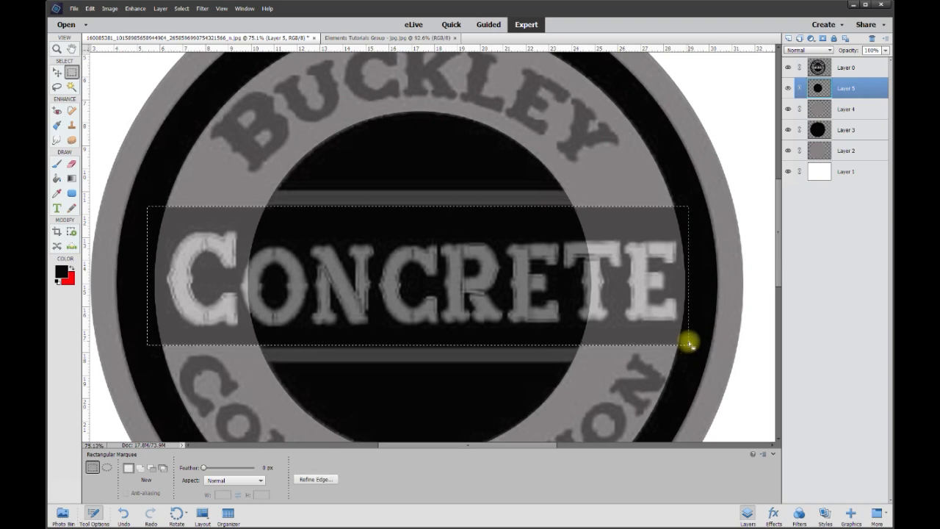
{"action": "key", "text": "Delete"}
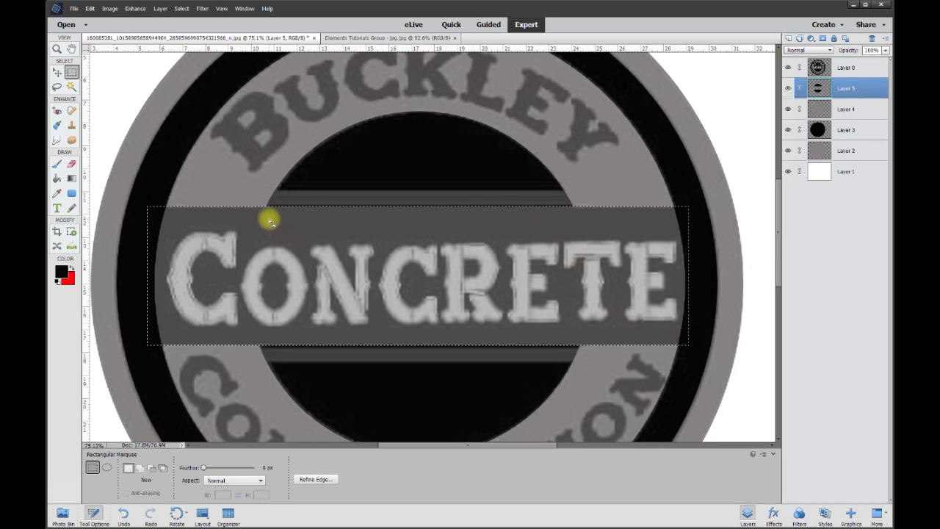
{"action": "key", "text": "ctrl+d"}
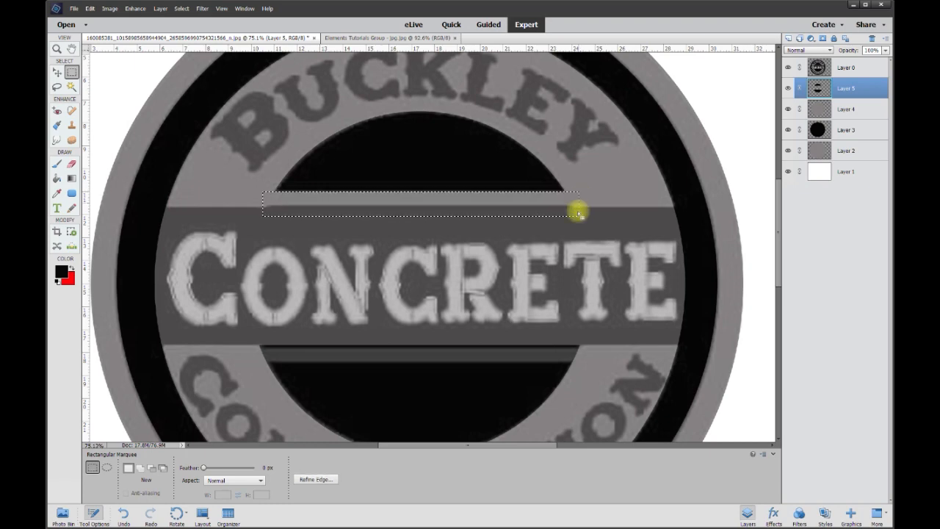
{"action": "left_click_drag", "start_coordinate": [255, 337], "coordinate": [599, 359]}
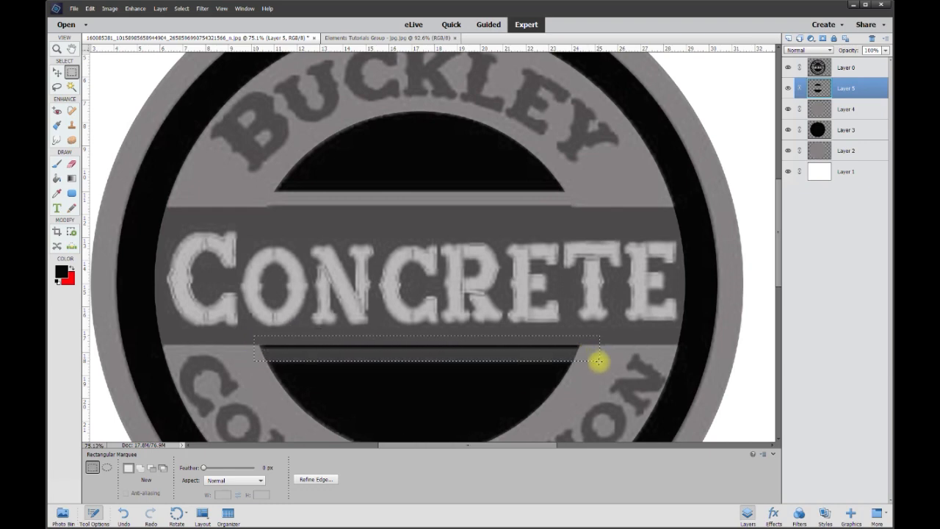
{"action": "key", "text": "Delete"}
{"action": "key", "text": "ctrl+d"}
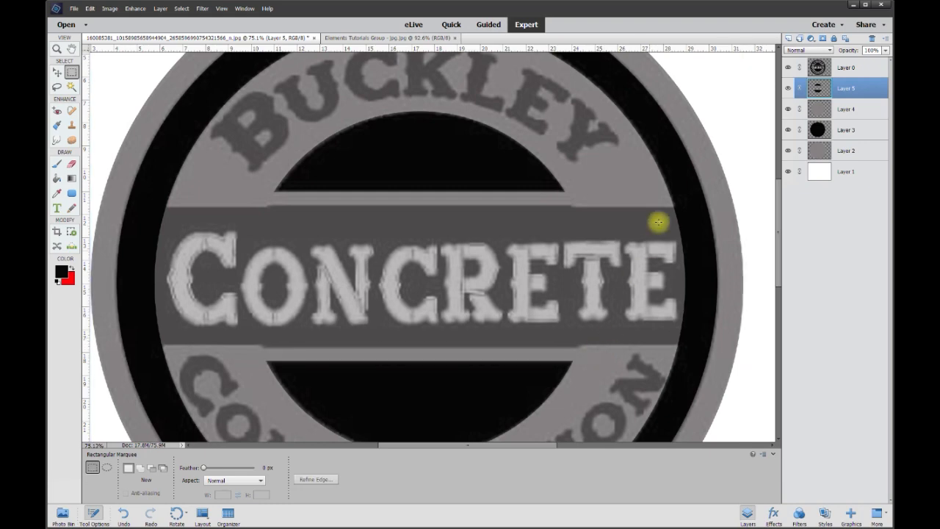
Toggle the original logo layer's visibility repeatedly to compare it with the rebuilt rings, band and black segments
{"action": "left_click", "coordinate": [788, 68]}
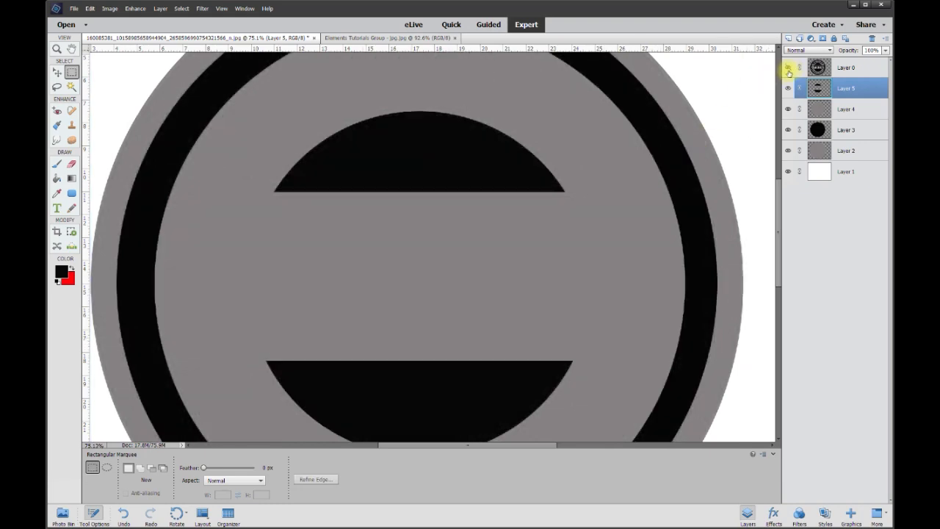
{"action": "scroll", "coordinate": [666, 185], "scroll_direction": "down", "scroll_amount": 5}
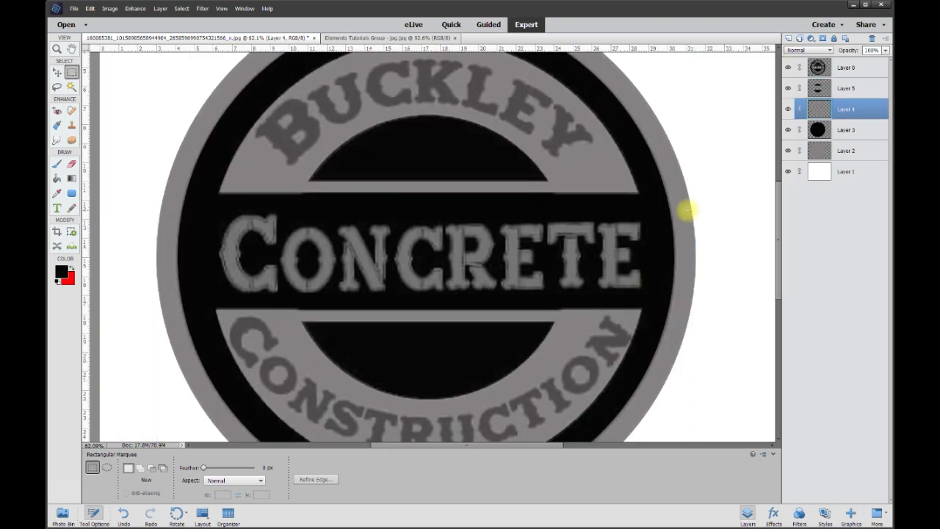
{"action": "scroll", "coordinate": [689, 202], "scroll_direction": "down", "scroll_amount": 2}
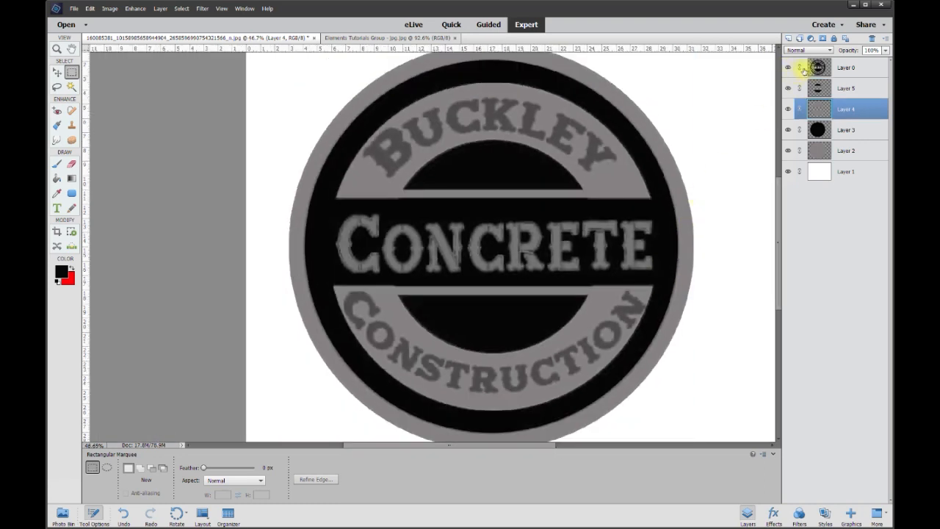
{"action": "left_click", "coordinate": [788, 68]}
{"action": "left_click", "coordinate": [787, 69]}
{"action": "left_click", "coordinate": [787, 68]}
{"action": "left_click", "coordinate": [787, 68]}
{"action": "left_click", "coordinate": [788, 68]}
{"action": "left_click", "coordinate": [788, 68]}
{"action": "left_click", "coordinate": [787, 68]}
{"action": "key", "text": "ctrl+minus"}
{"action": "left_click", "coordinate": [788, 68]}
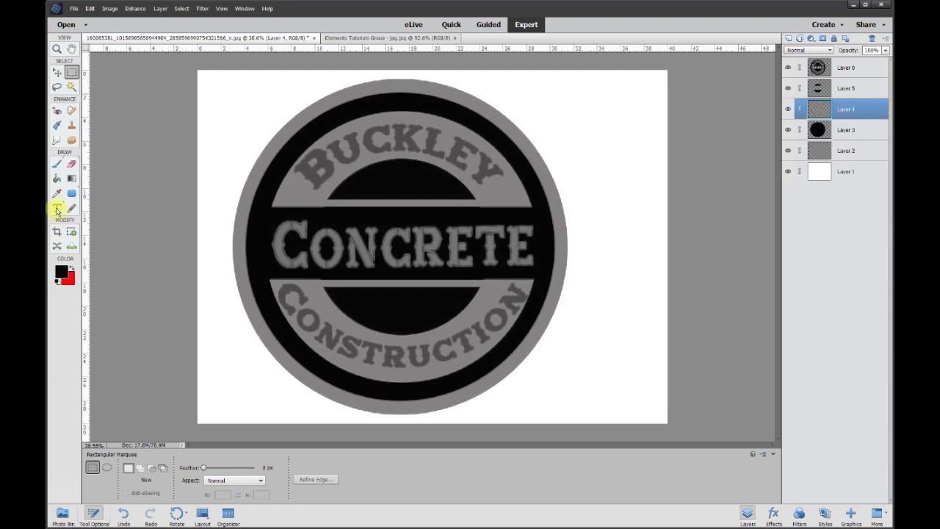
Add the white text "Buckley" at 275 pt near the top of the logo and set its font to Hard Western Regular
{"action": "left_click", "coordinate": [57, 210]}
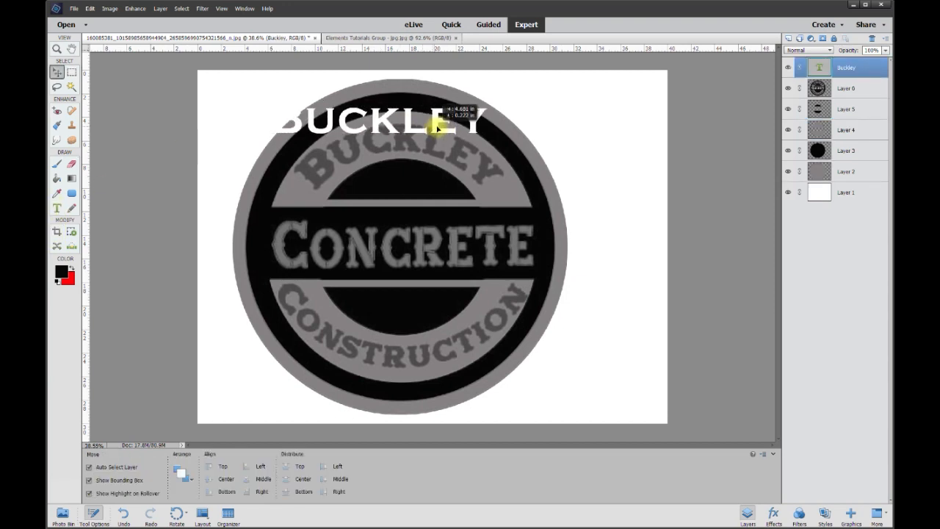
{"action": "left_click_drag", "start_coordinate": [434, 125], "coordinate": [453, 133]}
{"action": "double_click", "coordinate": [453, 132]}
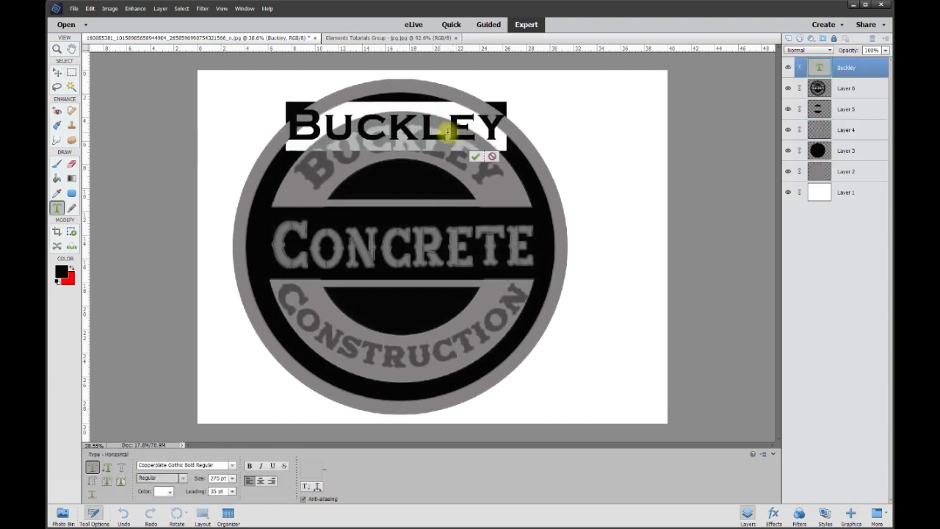
{"action": "left_click", "coordinate": [854, 8]}
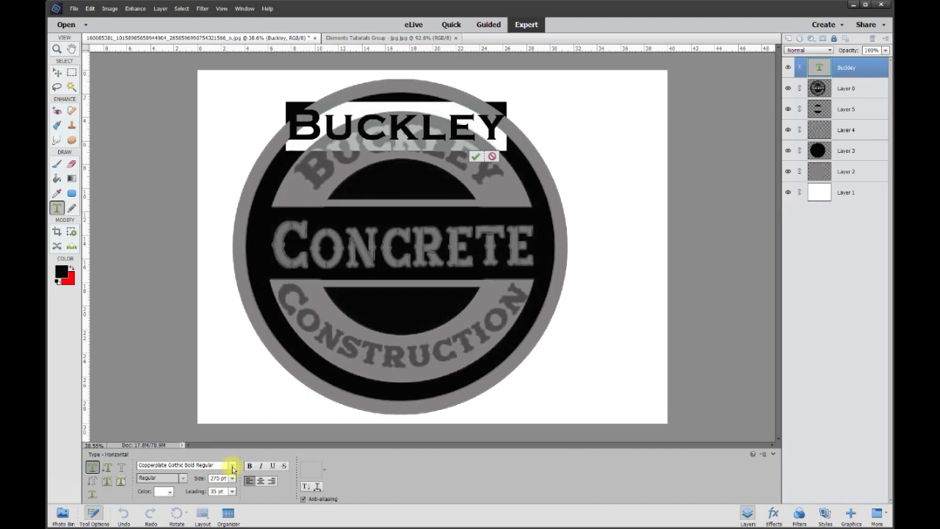
{"action": "left_click", "coordinate": [233, 468]}
{"action": "scroll", "coordinate": [275, 361], "scroll_direction": "down", "scroll_amount": 2}
{"action": "left_click", "coordinate": [184, 381]}
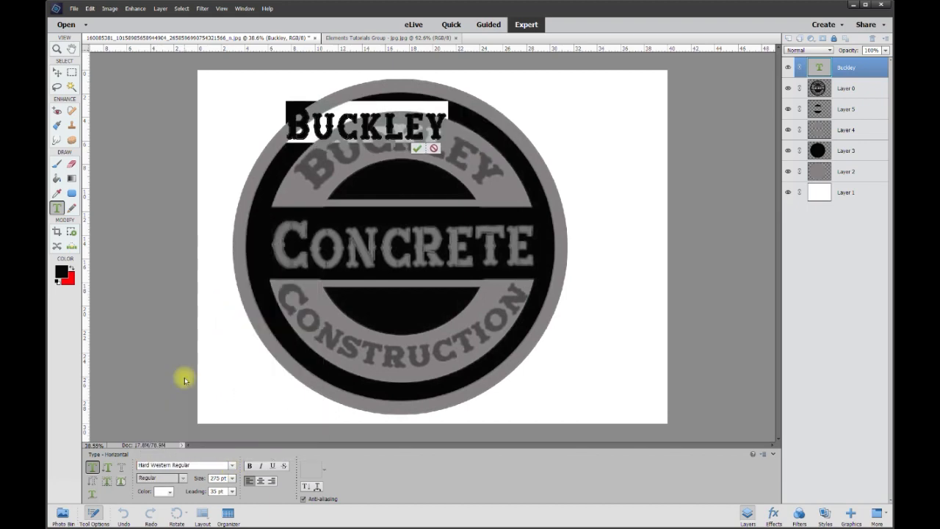
Centre the Buckley text in the upper ring and duplicate it in the lower half with the wording "Construction"
{"action": "left_click", "coordinate": [416, 149]}
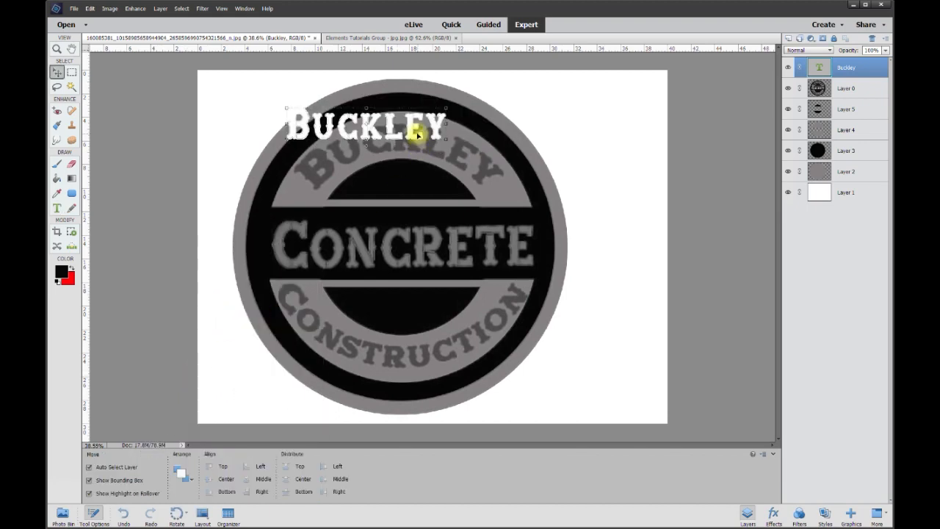
{"action": "left_click_drag", "start_coordinate": [414, 134], "coordinate": [454, 151]}
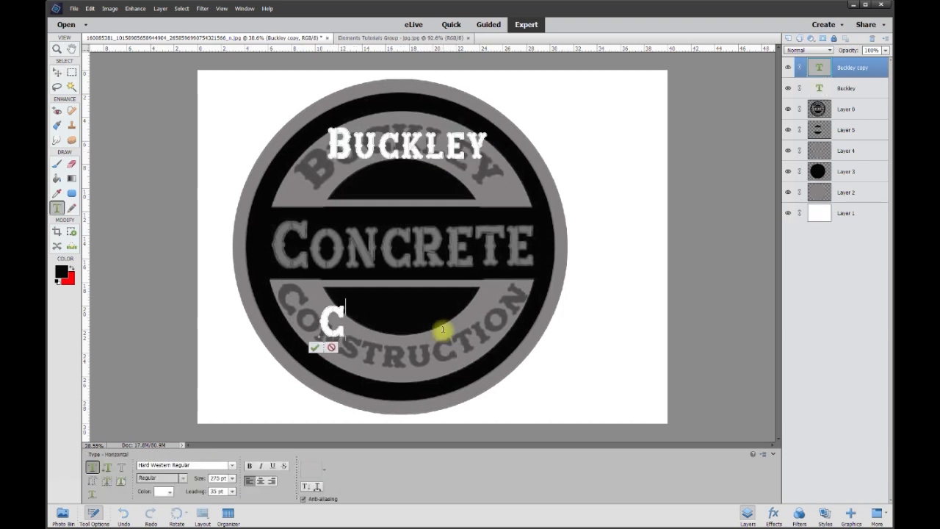
{"action": "type", "text": "onstruction"}
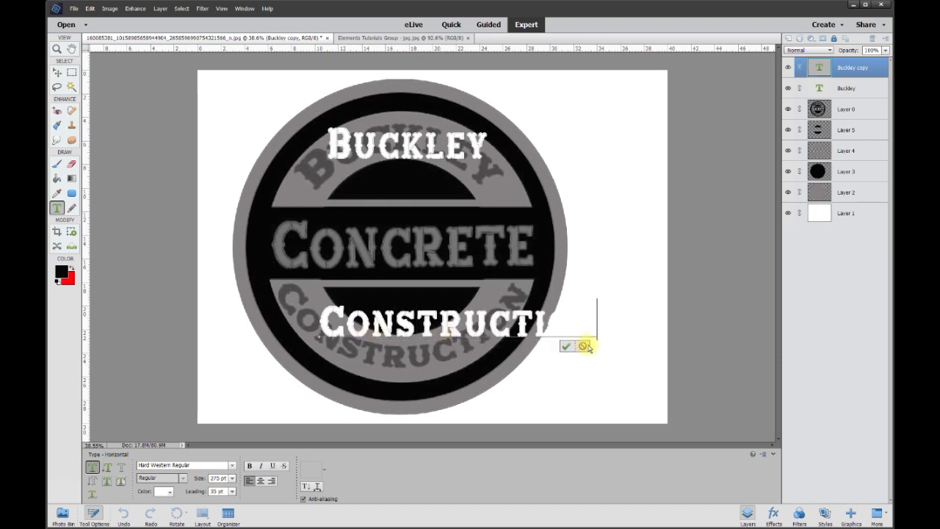
{"action": "left_click", "coordinate": [566, 346]}
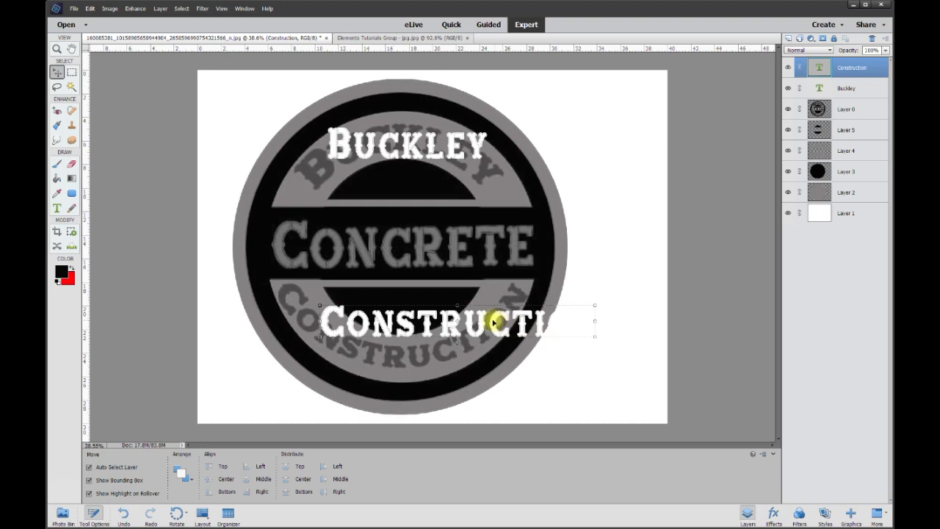
Duplicate the Construction text onto the central black band and change the copy's wording to "Concrete"
{"action": "left_click_drag", "start_coordinate": [497, 321], "coordinate": [451, 238]}
{"action": "double_click", "coordinate": [449, 237]}
{"action": "type", "text": "Concr"}
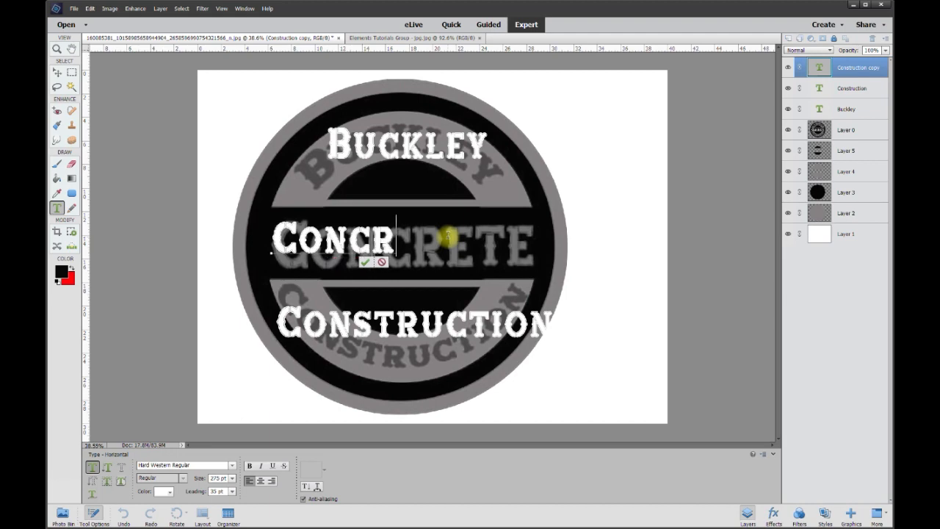
{"action": "type", "text": "ete"}
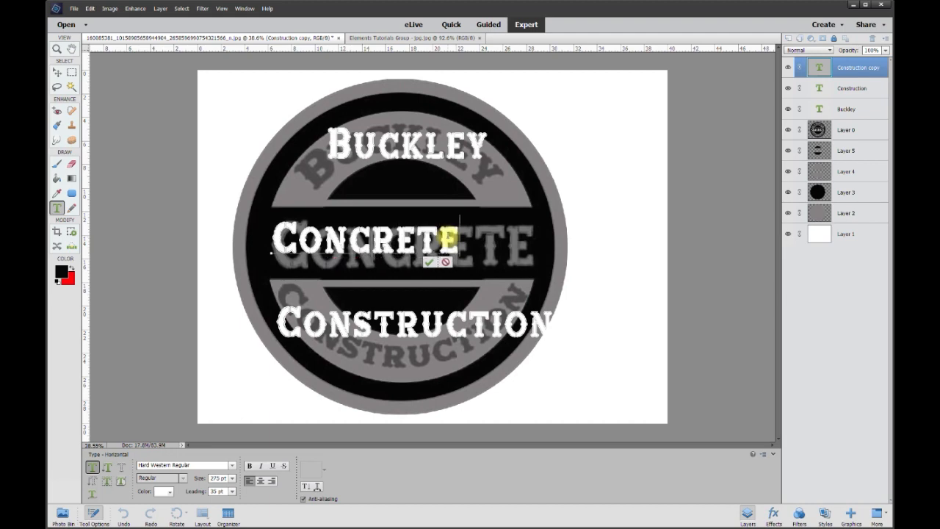
{"action": "left_click", "coordinate": [429, 261]}
Reposition and enlarge the Concrete text to match the original lettering across the central black band
{"action": "key", "text": "v"}
{"action": "left_click_drag", "start_coordinate": [428, 241], "coordinate": [428, 238]}
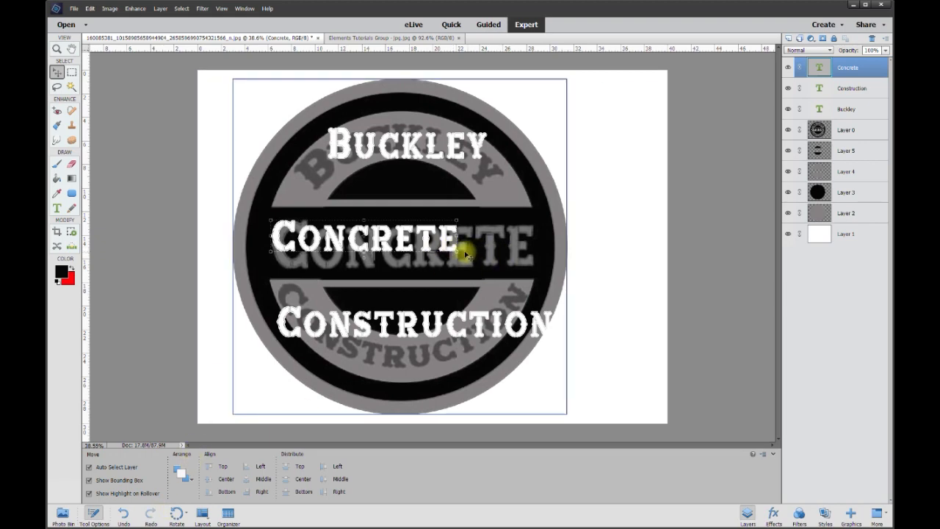
{"action": "left_click_drag", "start_coordinate": [453, 248], "coordinate": [541, 269]}
{"action": "key", "text": "Return"}
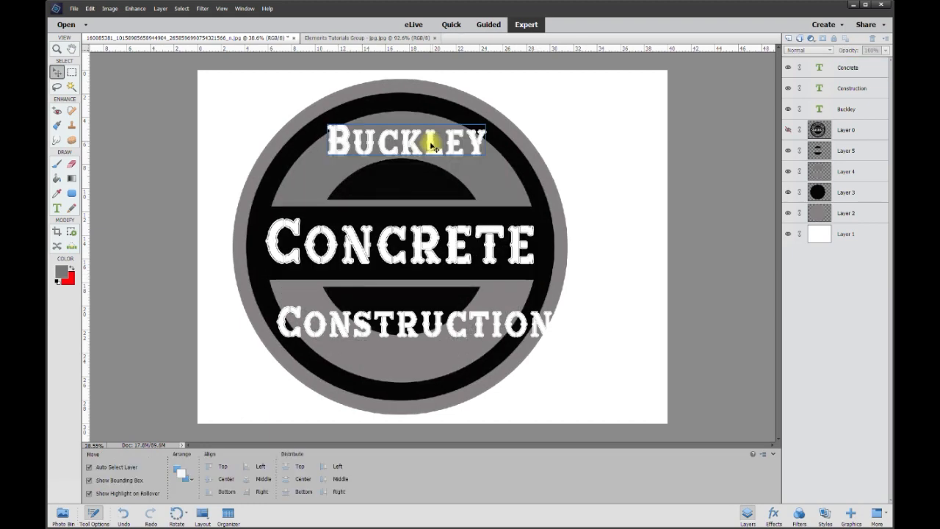
Warp the Buckley text with a horizontal Arc at +51% bend and fit it within the upper gray ring segment
{"action": "double_click", "coordinate": [432, 144]}
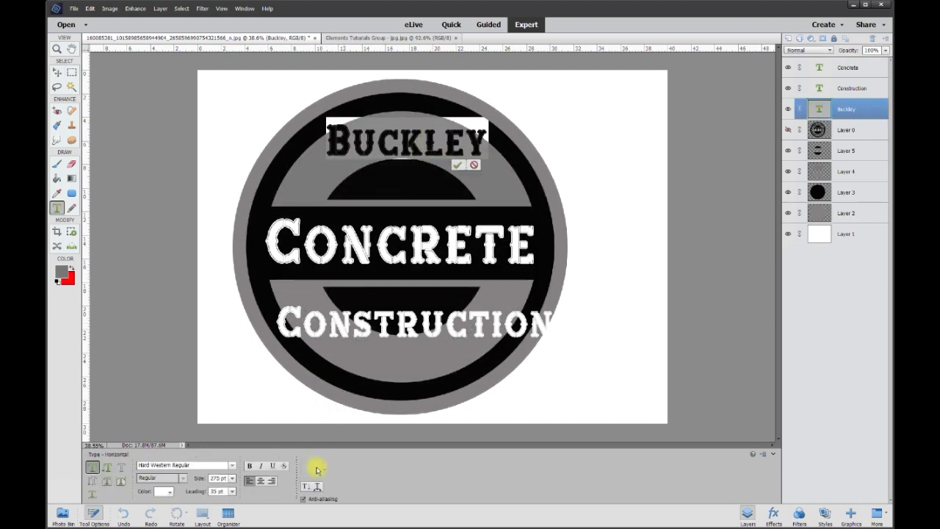
{"action": "left_click", "coordinate": [318, 487]}
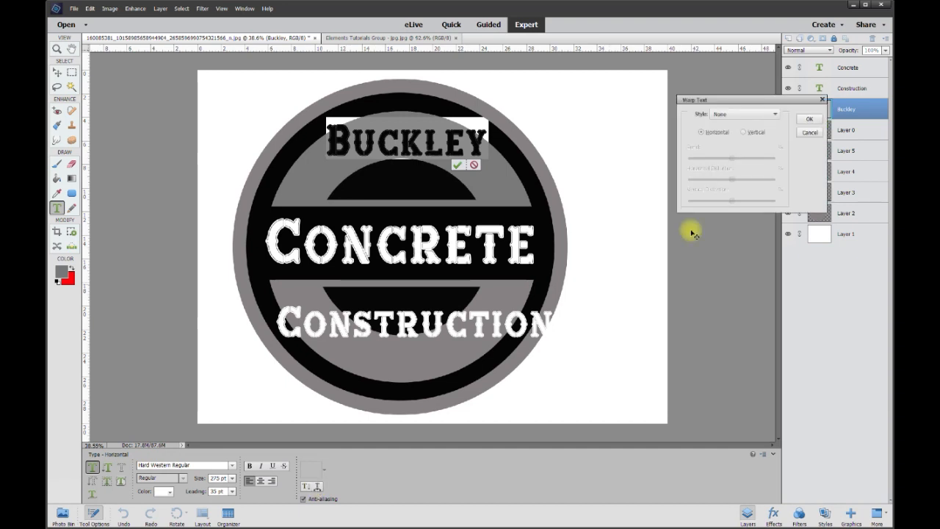
{"action": "left_click", "coordinate": [749, 115]}
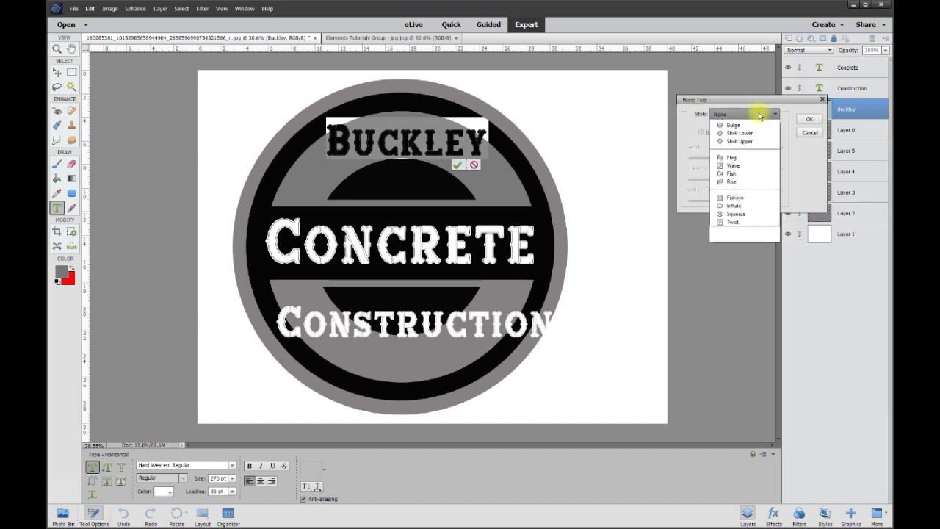
{"action": "left_click", "coordinate": [741, 140]}
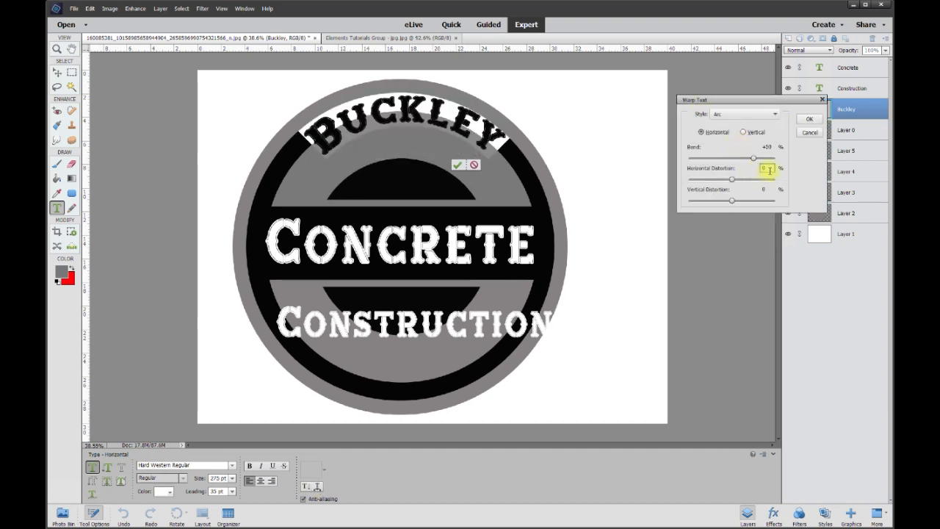
{"action": "mouse_move", "coordinate": [755, 160]}
{"action": "left_mouse_down"}
{"action": "mouse_move", "coordinate": [745, 161]}
{"action": "mouse_move", "coordinate": [752, 156]}
{"action": "left_mouse_up"}
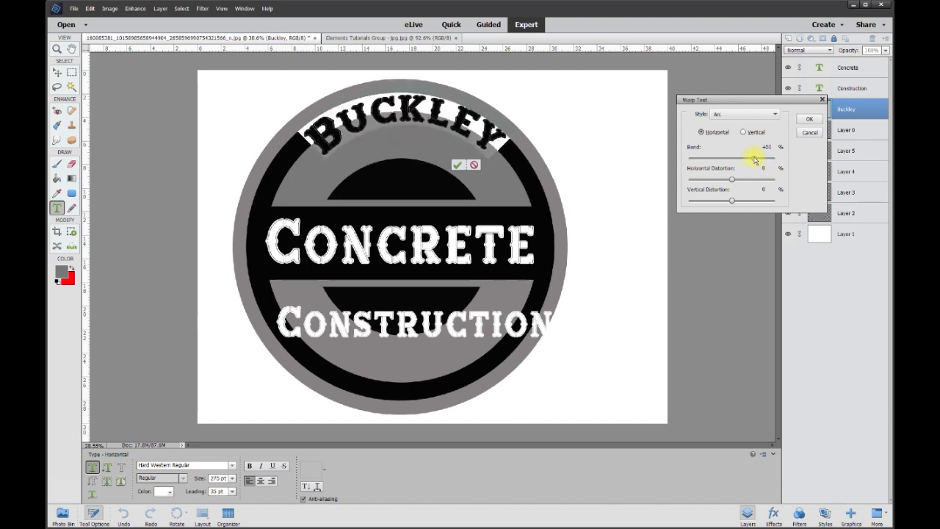
{"action": "left_click", "coordinate": [814, 122]}
{"action": "key", "text": "v"}
{"action": "left_click_drag", "start_coordinate": [478, 172], "coordinate": [482, 172]}
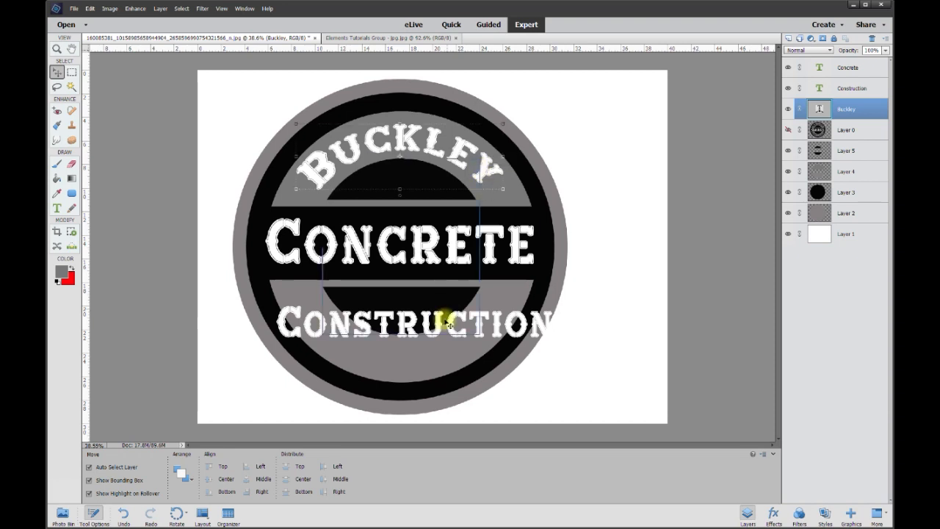
Warp the Construction text with a horizontal Arc at -70% bend so it curves downward
{"action": "left_click", "coordinate": [439, 329]}
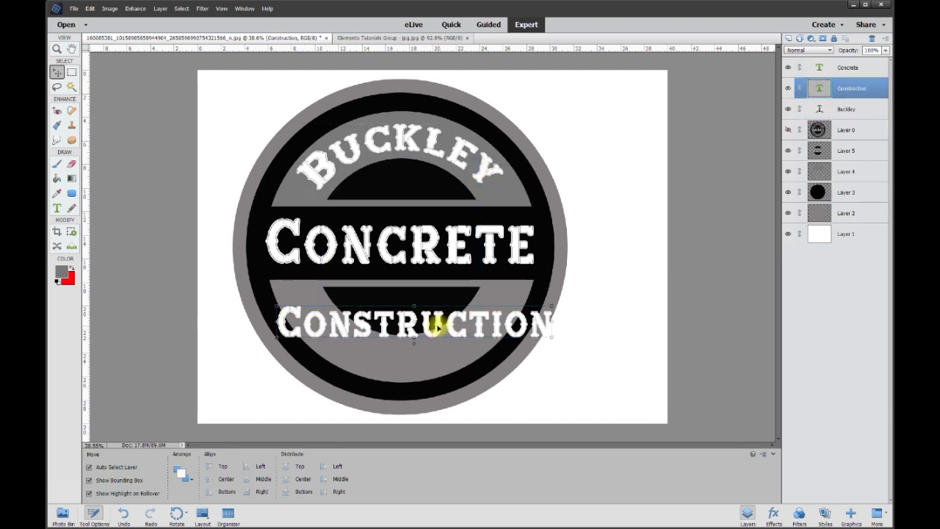
{"action": "double_click", "coordinate": [439, 327]}
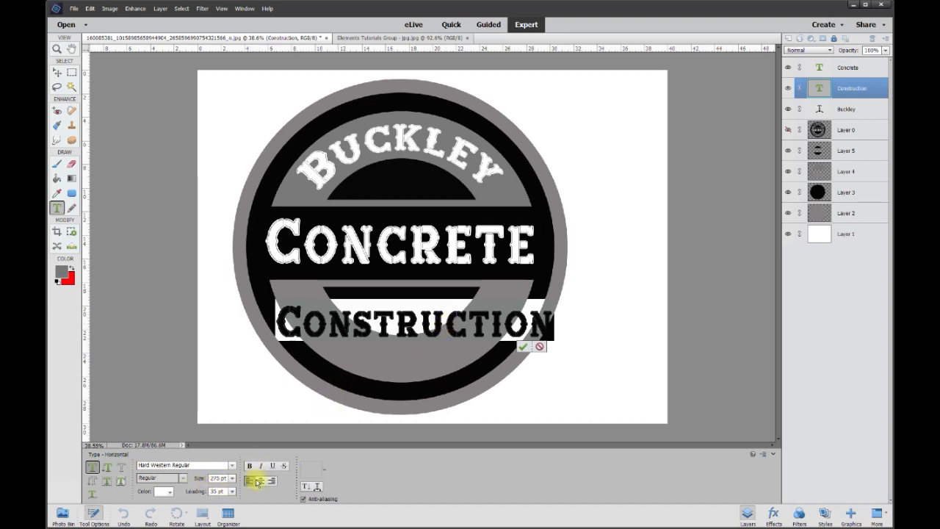
{"action": "left_click", "coordinate": [318, 487]}
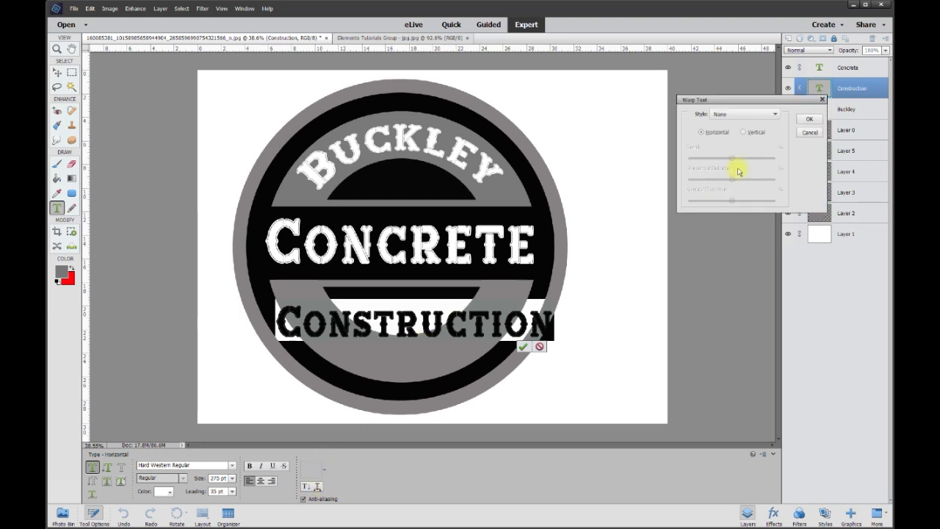
{"action": "left_click", "coordinate": [737, 118]}
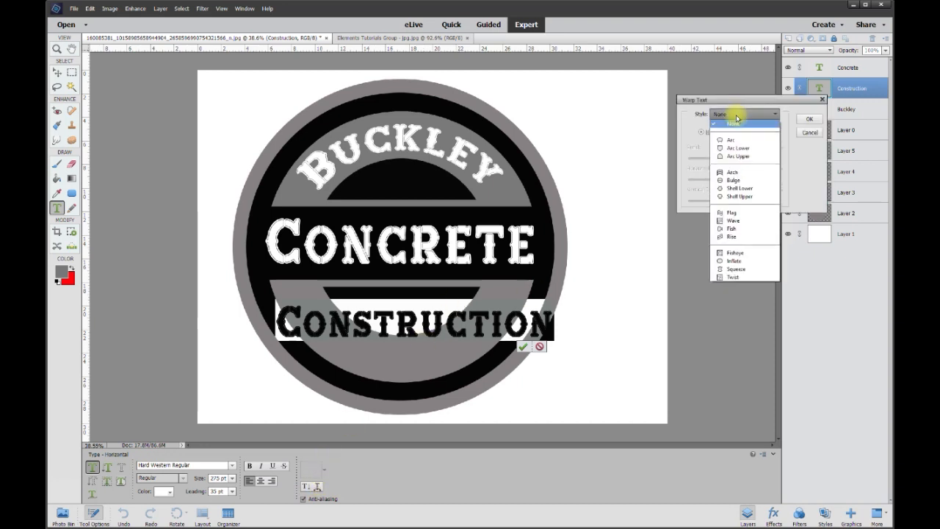
{"action": "left_click", "coordinate": [738, 136]}
{"action": "left_click_drag", "start_coordinate": [754, 159], "coordinate": [703, 168]}
{"action": "left_click", "coordinate": [766, 146]}
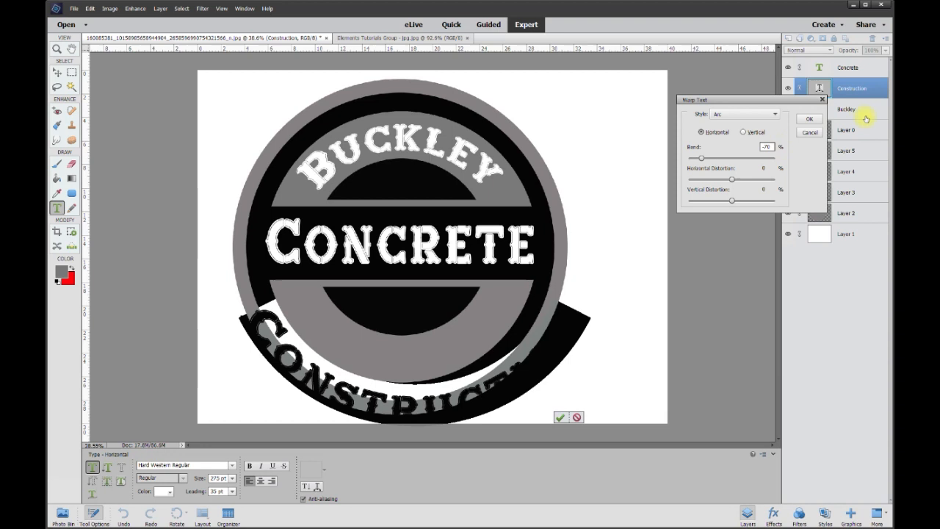
{"action": "left_click", "coordinate": [809, 119]}
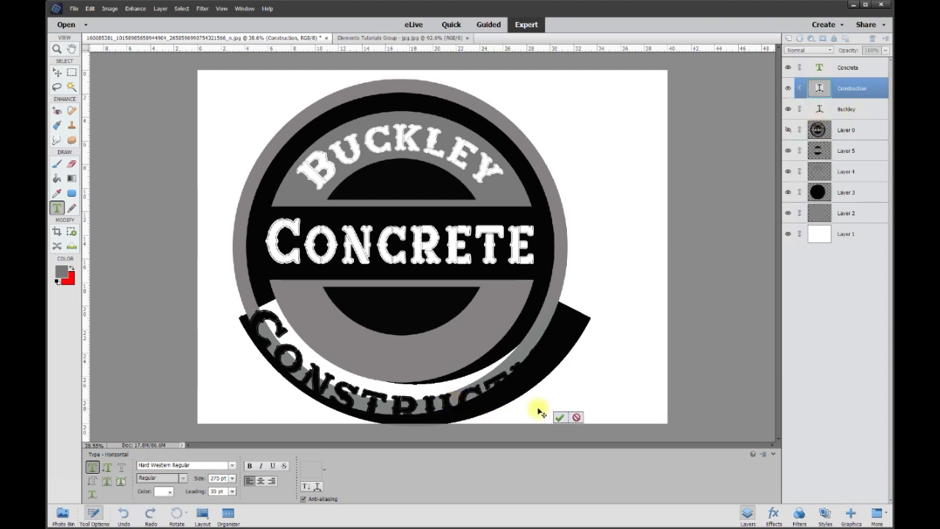
{"action": "left_click", "coordinate": [559, 417]}
Scale down the arched Construction text proportionally and centre it in the lower gray ring segment
{"action": "key", "text": "v"}
{"action": "left_click_drag", "start_coordinate": [470, 397], "coordinate": [472, 373]}
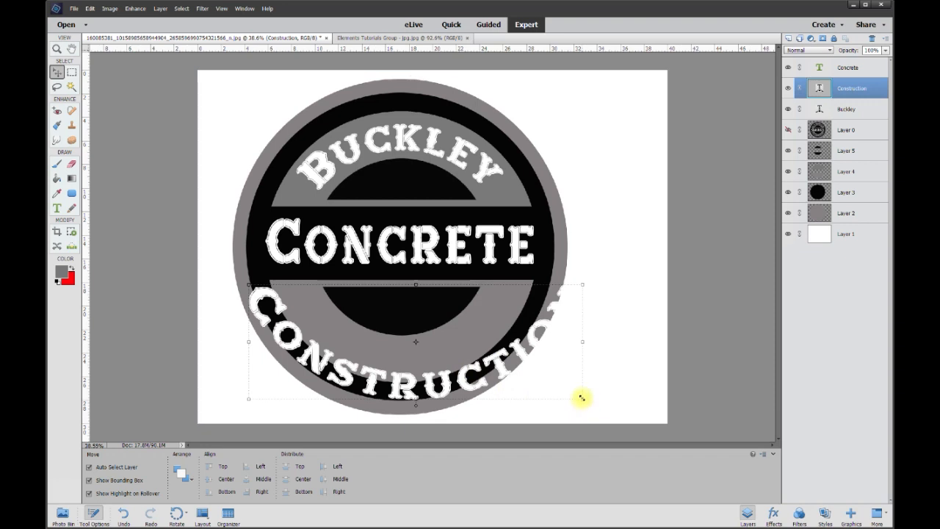
{"action": "left_click", "coordinate": [581, 398]}
{"action": "left_click_drag", "start_coordinate": [590, 439], "coordinate": [512, 394]}
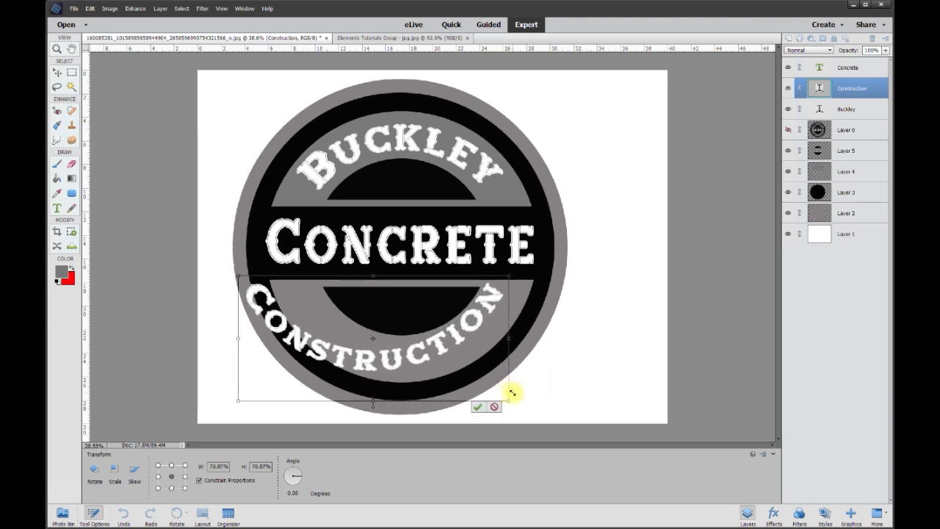
{"action": "left_click_drag", "start_coordinate": [236, 276], "coordinate": [251, 280]}
{"action": "left_click_drag", "start_coordinate": [444, 352], "coordinate": [466, 349]}
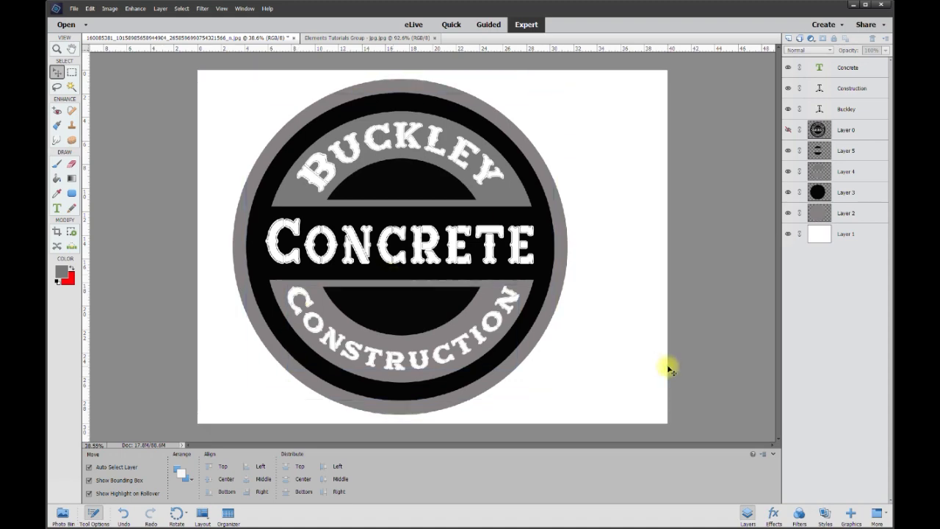
Crop the canvas without ratio restriction to a nearly square area just around the circular logo
{"action": "left_click", "coordinate": [56, 232]}
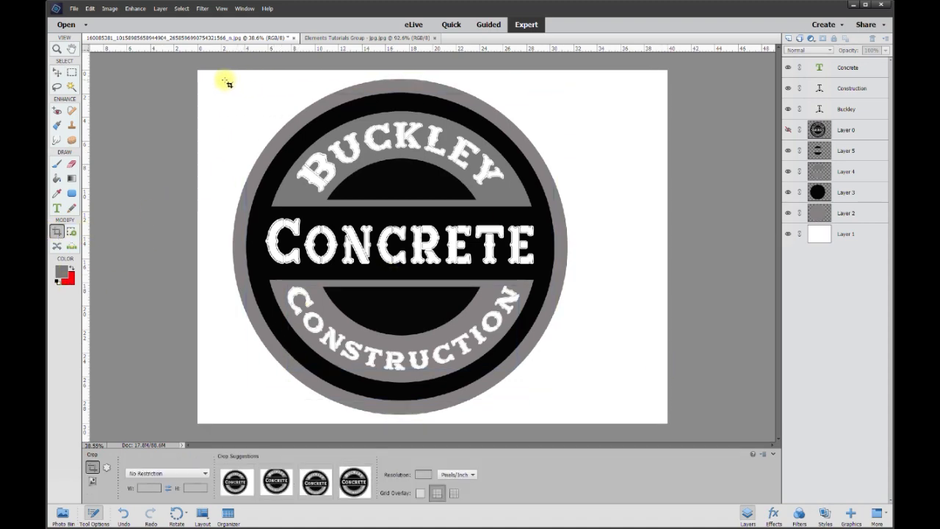
{"action": "left_click_drag", "start_coordinate": [217, 77], "coordinate": [566, 420]}
{"action": "left_click", "coordinate": [545, 427]}
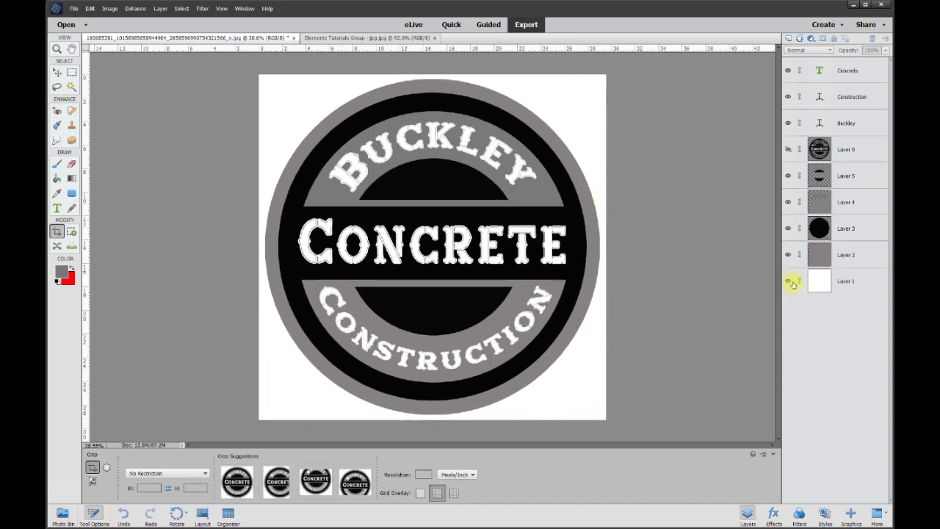
Hide and show the white background layer to examine the logo against transparency
{"action": "left_click", "coordinate": [788, 281]}
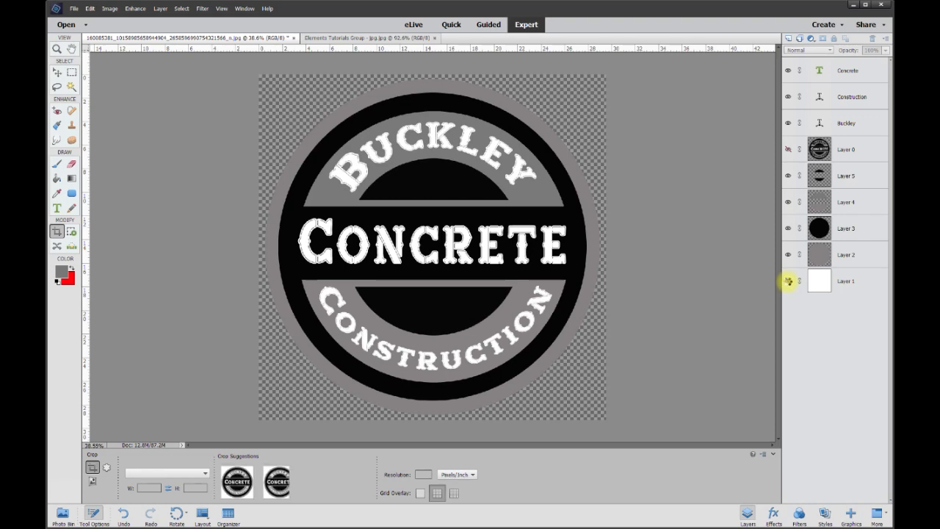
{"action": "left_click", "coordinate": [788, 281]}
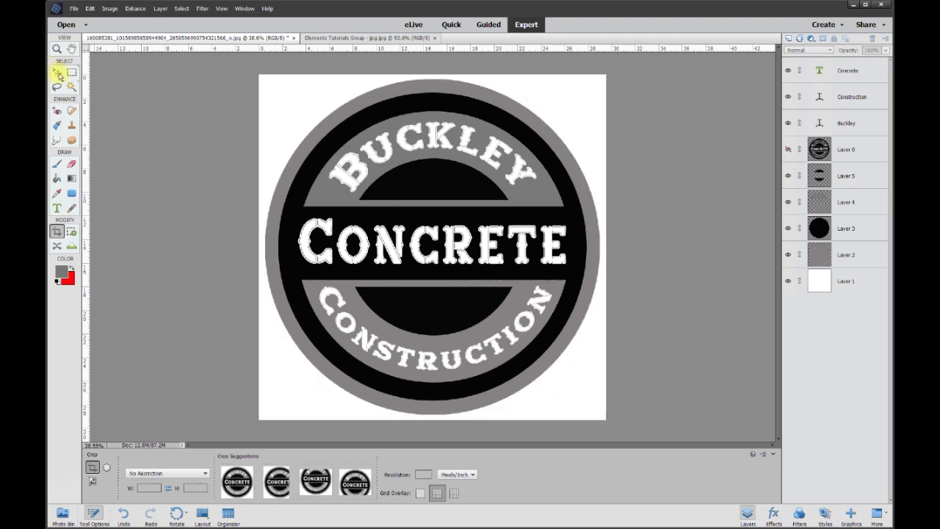
{"action": "left_click", "coordinate": [58, 73]}
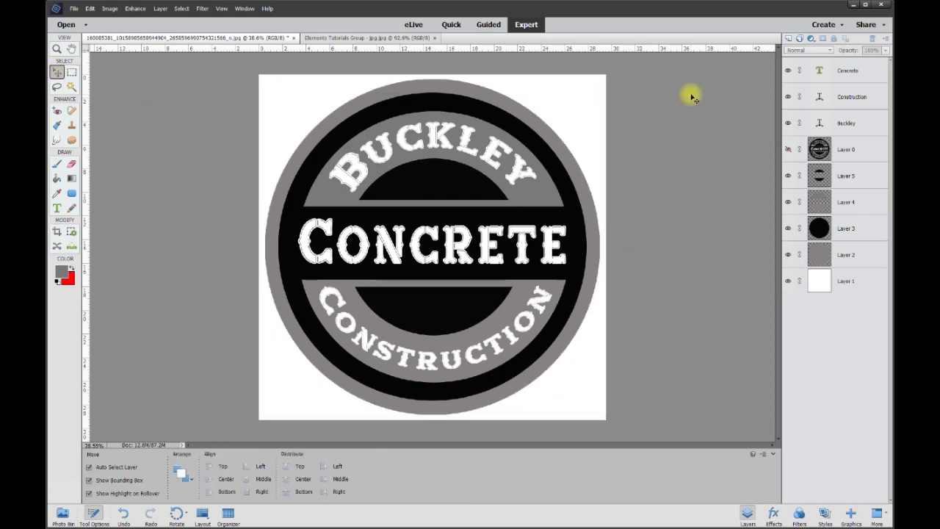